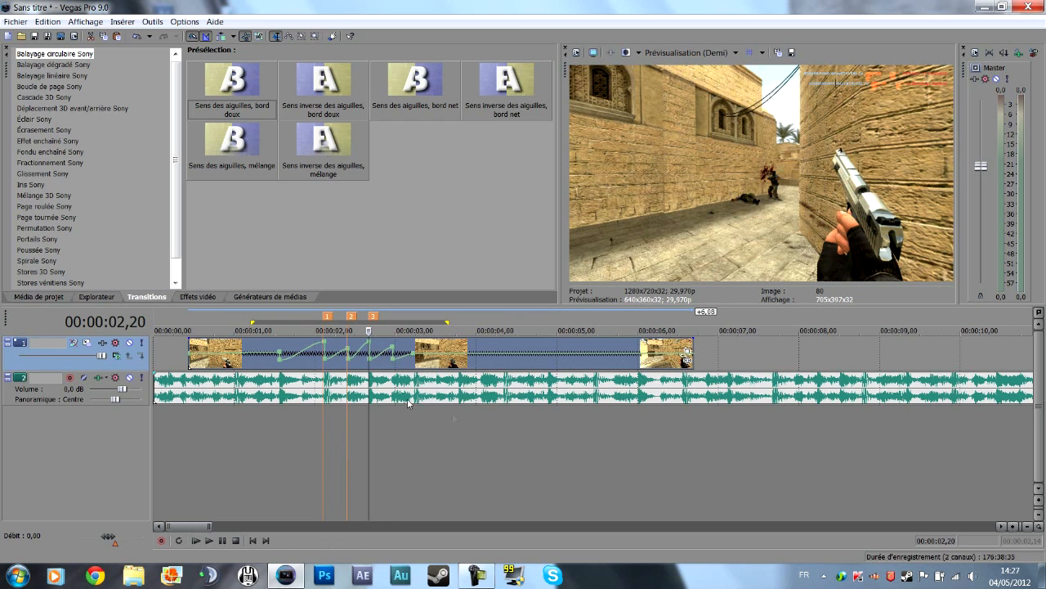
Move the playhead to 00:00:02,14 and widen the video preview area slightly.
click(339, 416)
mouse_move(339, 417)
mouse_down()
mouse_move(358, 413)
mouse_move(312, 414)
mouse_move(366, 414)
mouse_move(279, 414)
mouse_move(352, 407)
mouse_up()
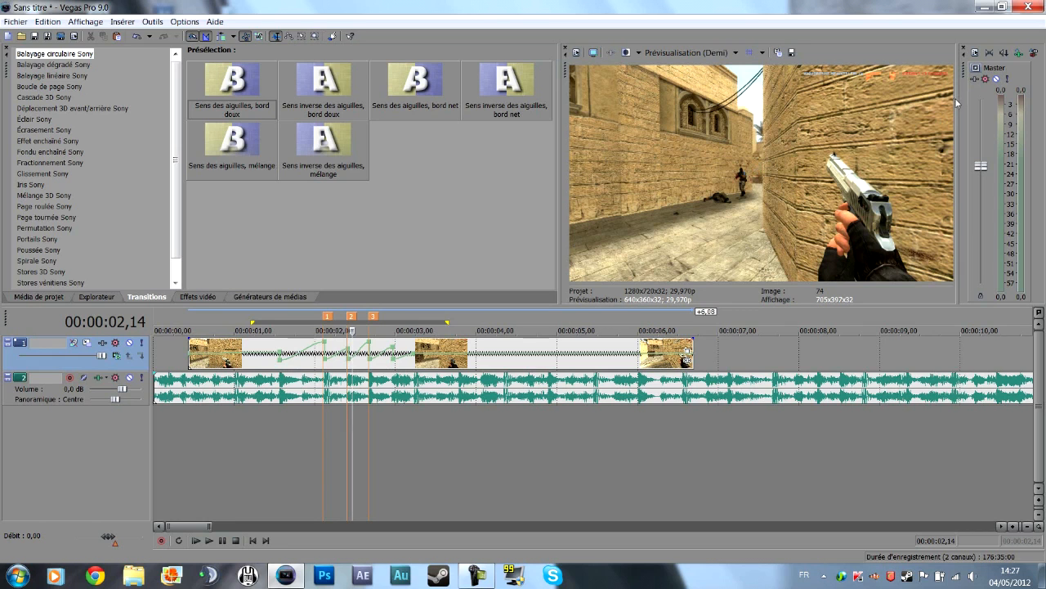
drag(559, 277, 547, 277)
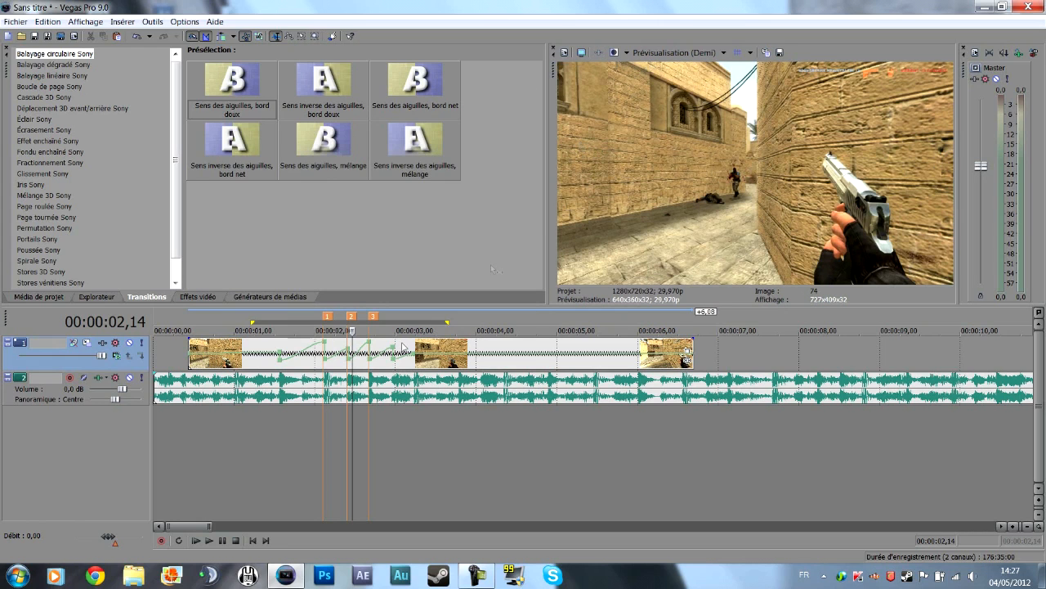
Insert a new empty video track above the gameplay clip's track.
right_click(699, 347)
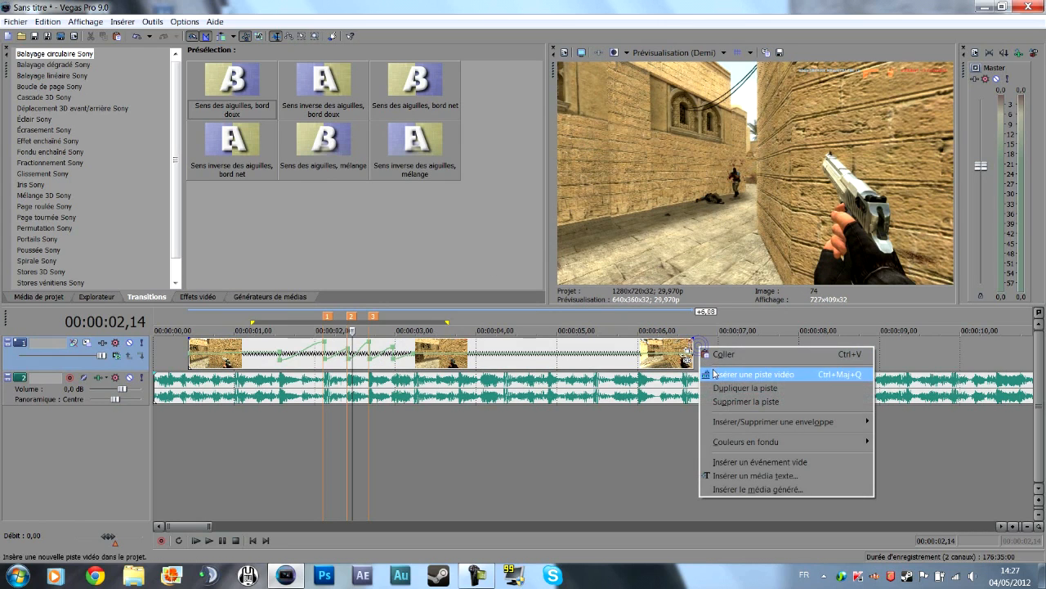
click(338, 445)
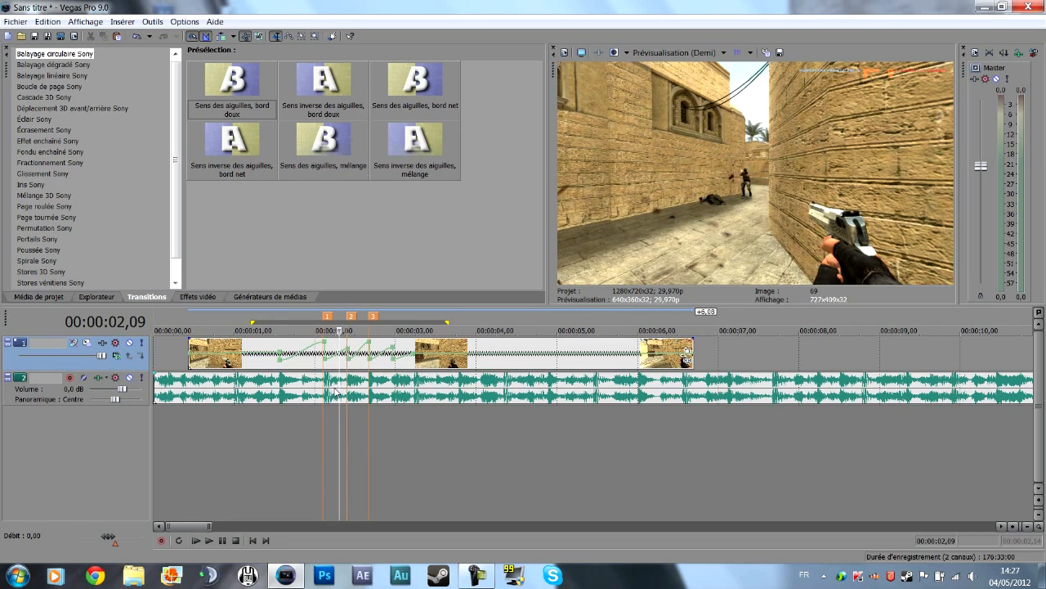
right_click(701, 353)
click(740, 374)
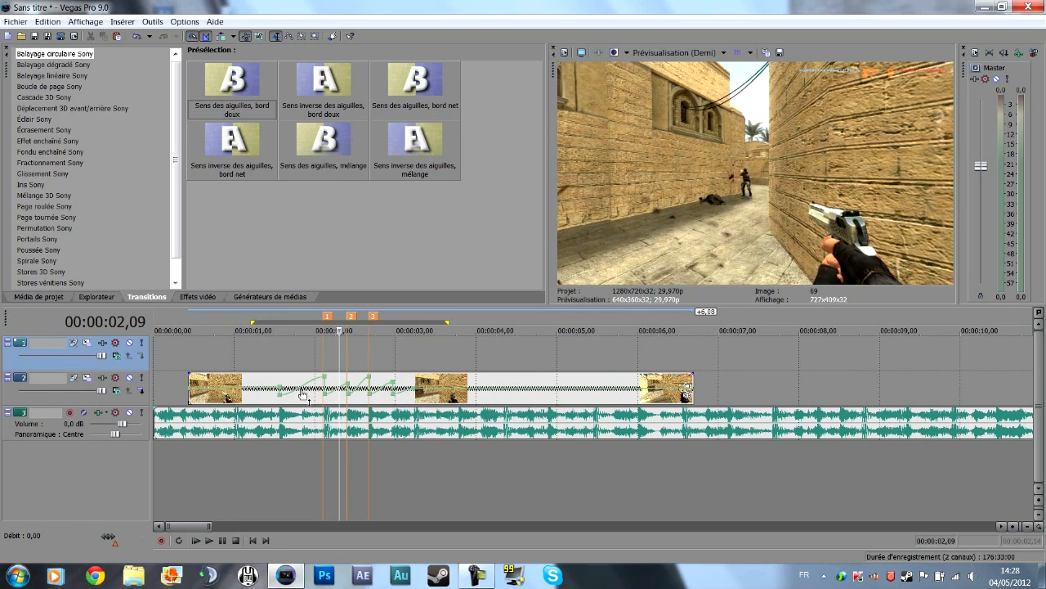
Copy the gameplay clip and paste it onto the new upper track, aligned with the original clip's start.
click(255, 403)
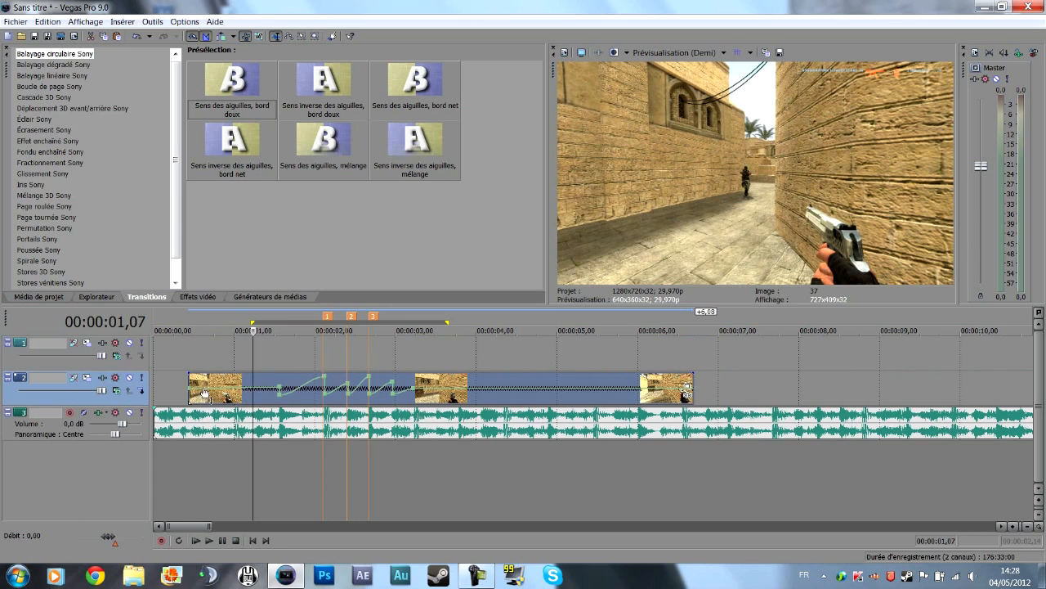
click(190, 364)
key(ctrl+v)
Place the playhead near marker 1 at 00:00:02,03 and open the Pan/Crop settings of the upper clip.
click(320, 455)
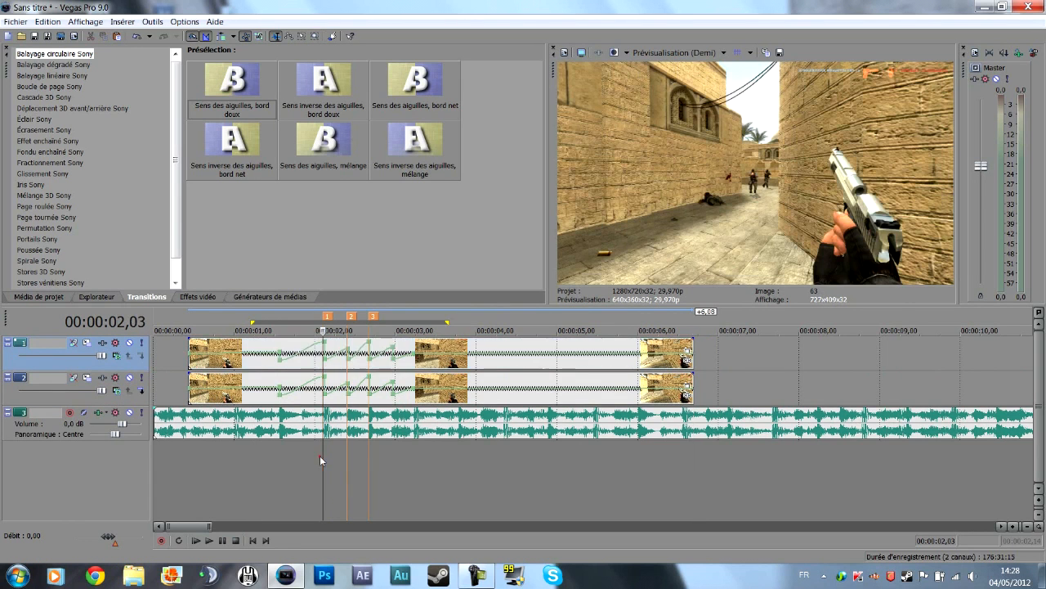
scroll(517, 368, up, 4)
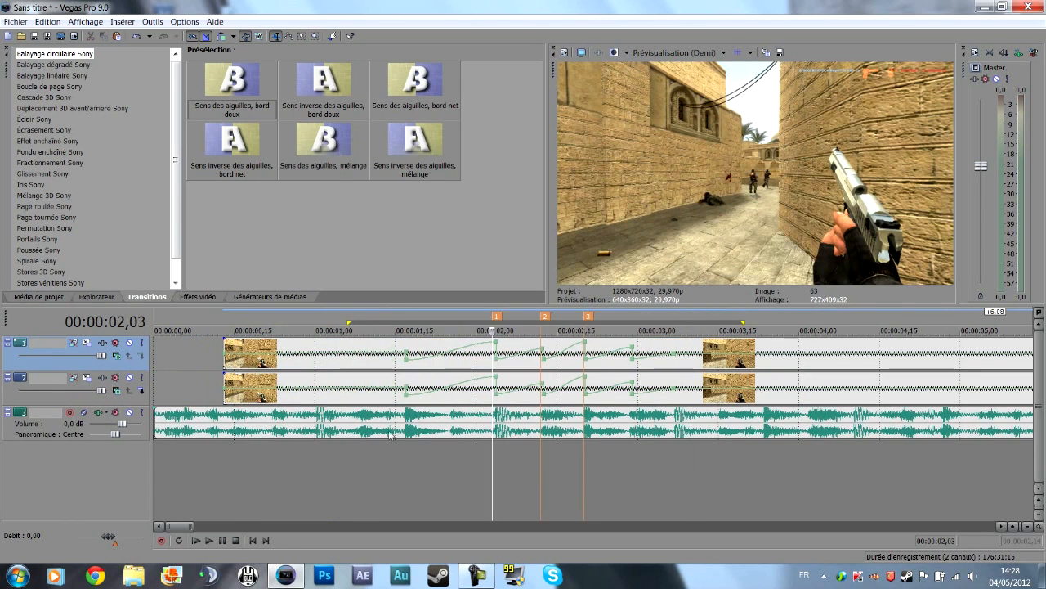
click(492, 362)
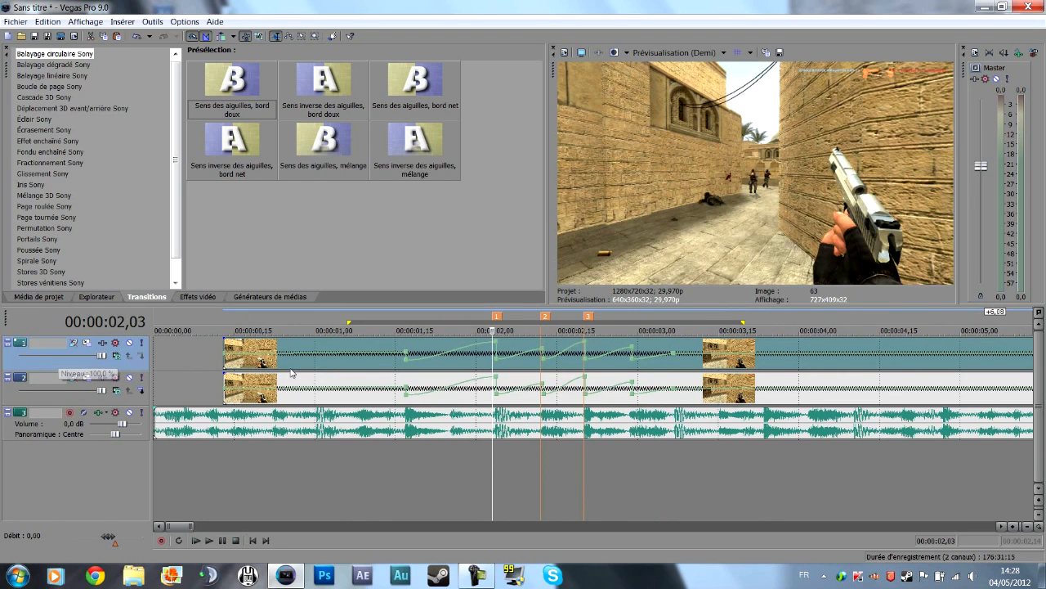
scroll(502, 370, down, 3)
scroll(502, 369, up, 2)
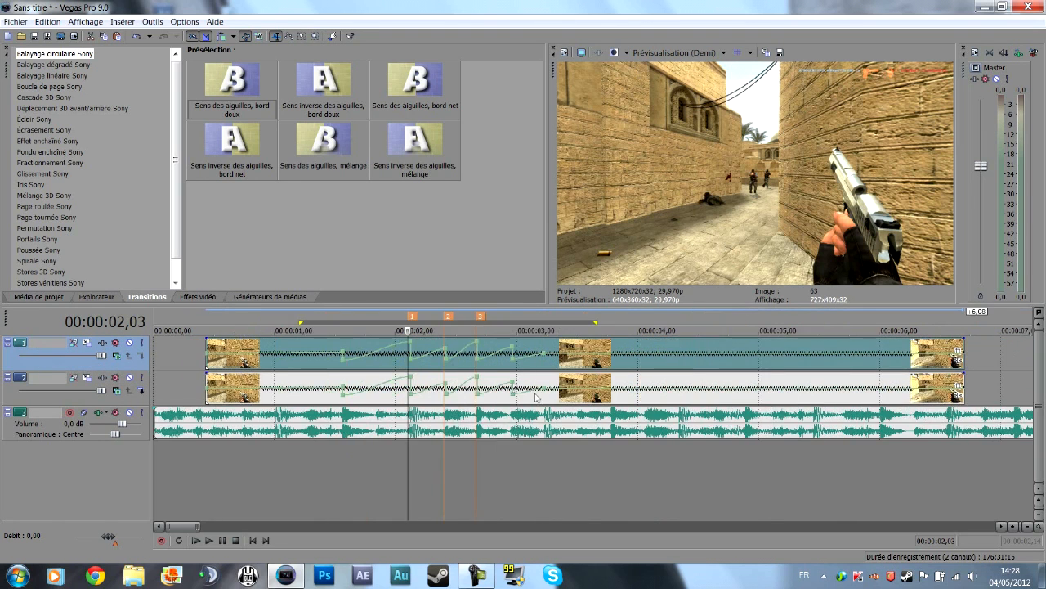
click(957, 353)
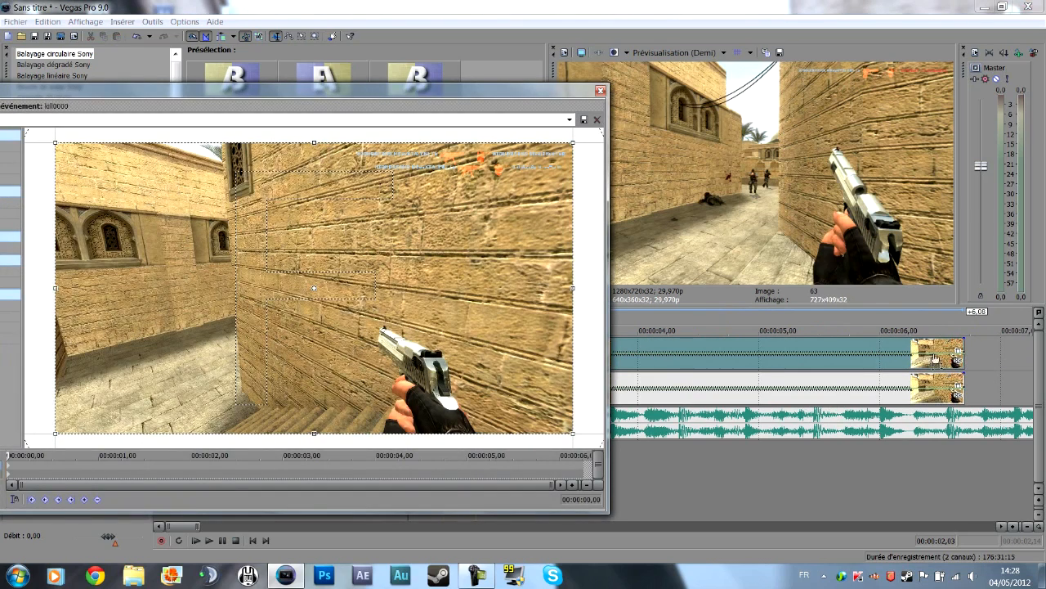
drag(72, 93, 222, 97)
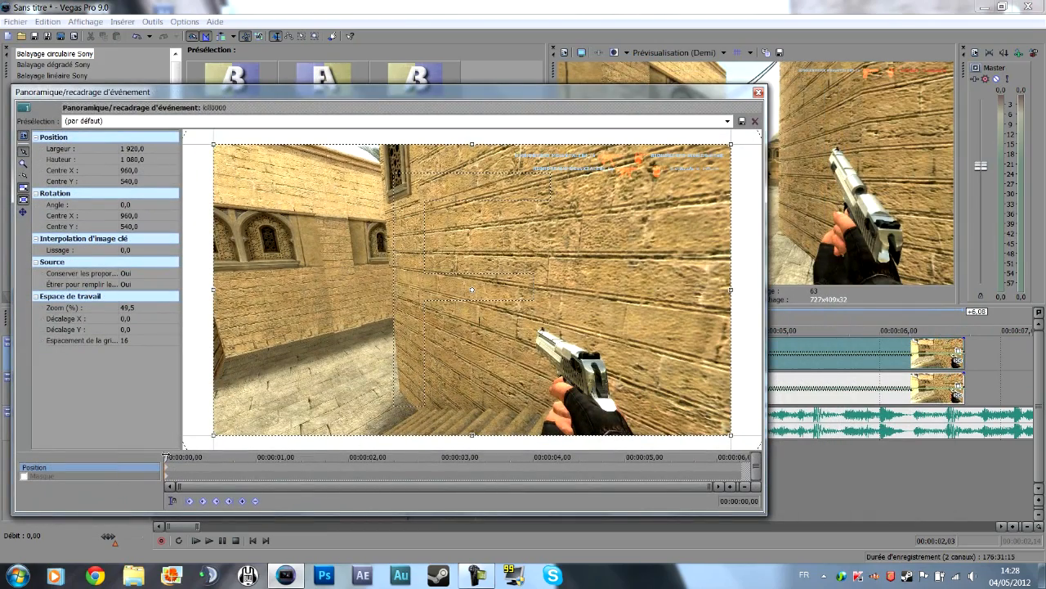
Position the Pan/Crop timeline cursor at 00:00:01,20 to match marker 1 of the project timeline.
drag(313, 91, 460, 335)
drag(394, 380, 222, 477)
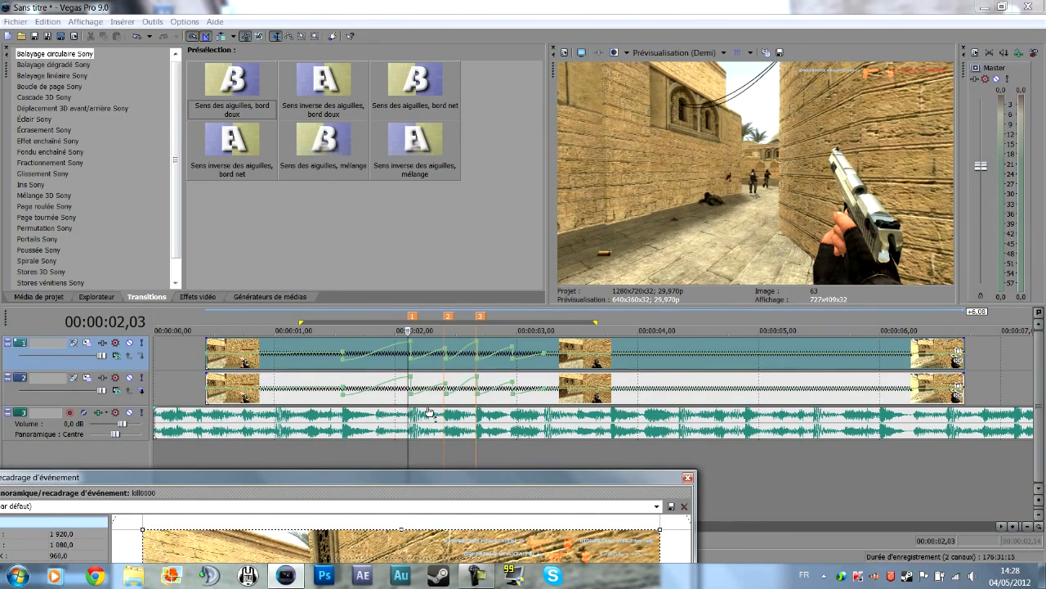
drag(408, 416, 415, 397)
drag(402, 478, 919, 101)
drag(599, 91, 743, 80)
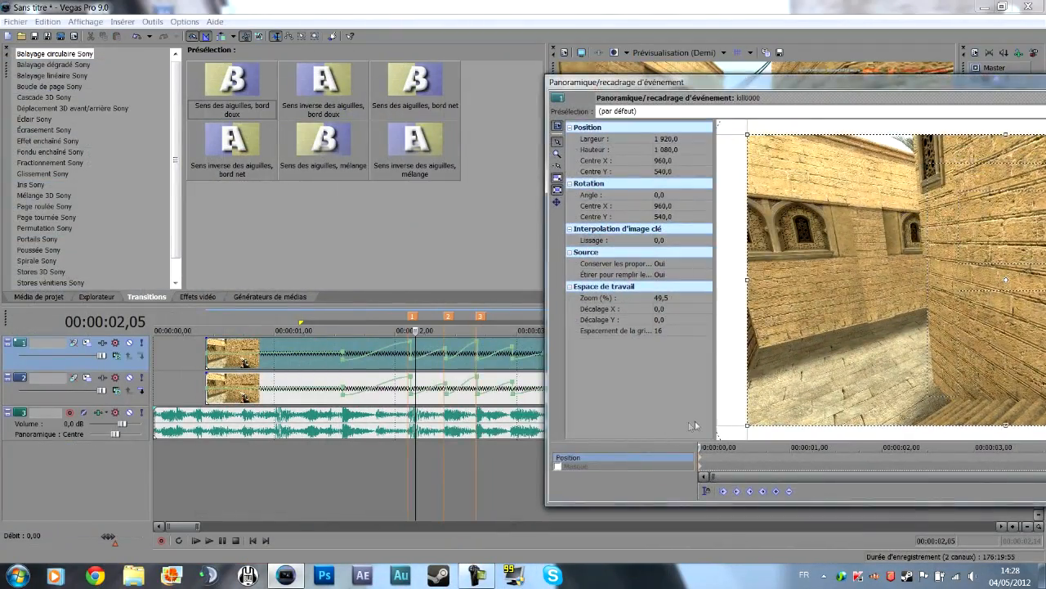
drag(700, 447, 851, 437)
drag(718, 79, 309, 90)
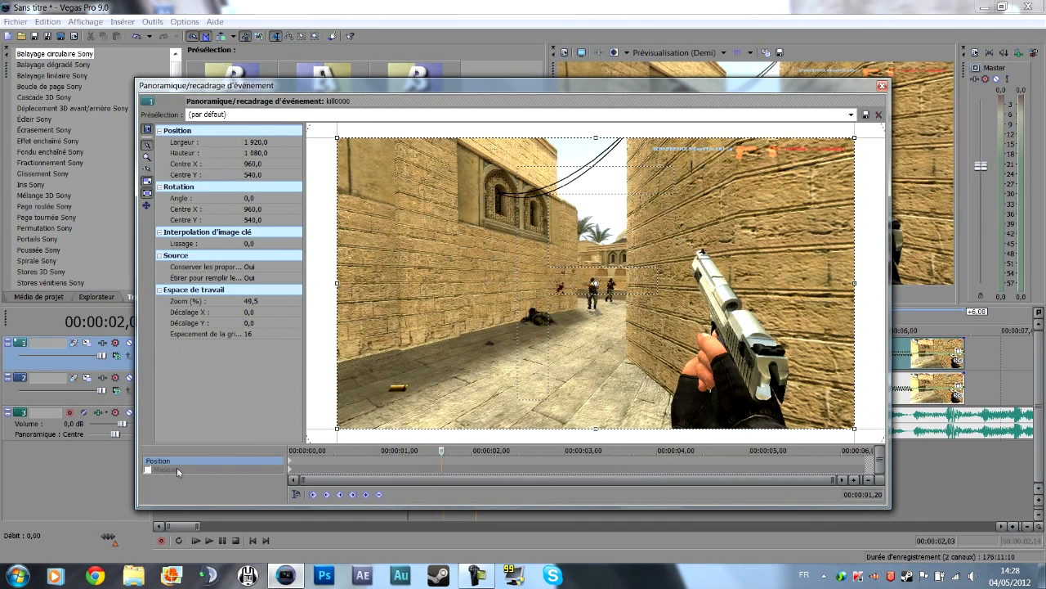
Create a keyframe at 00:00:01,20 for the upper clip's mask.
click(176, 469)
click(366, 494)
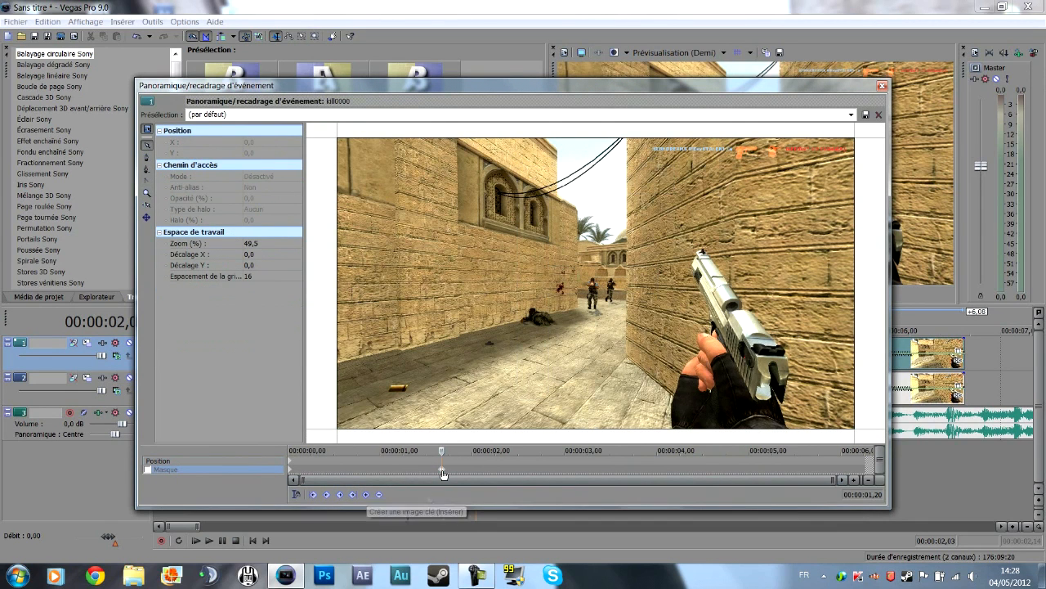
scroll(448, 468, up, 3)
Draw a closed four-point mask with the anchor tool around the frame's lower-right corner, enclosing the hand and most of the pistol.
drag(516, 85, 174, 72)
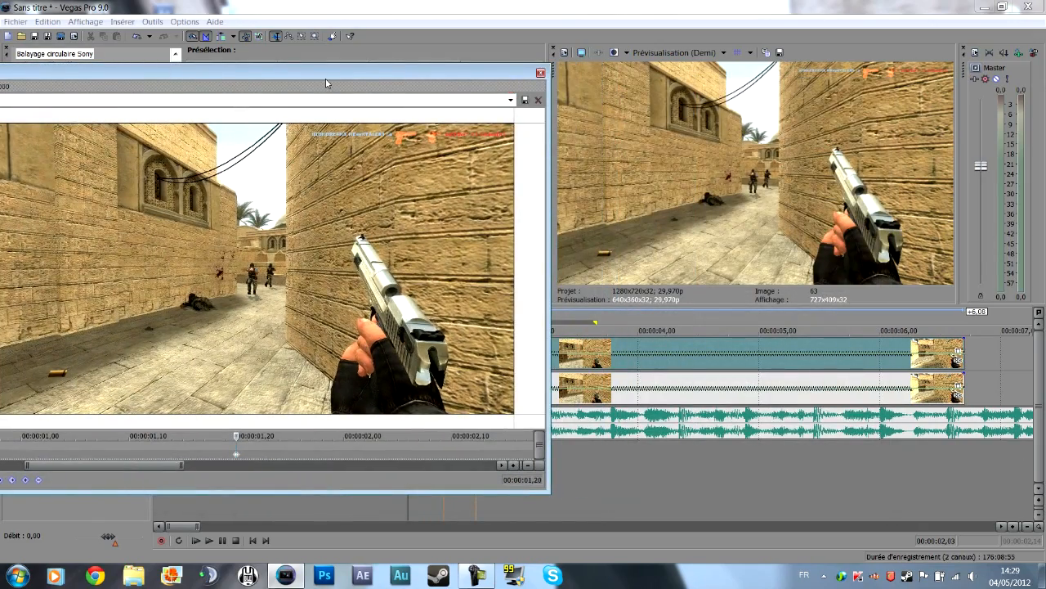
drag(317, 77, 664, 95)
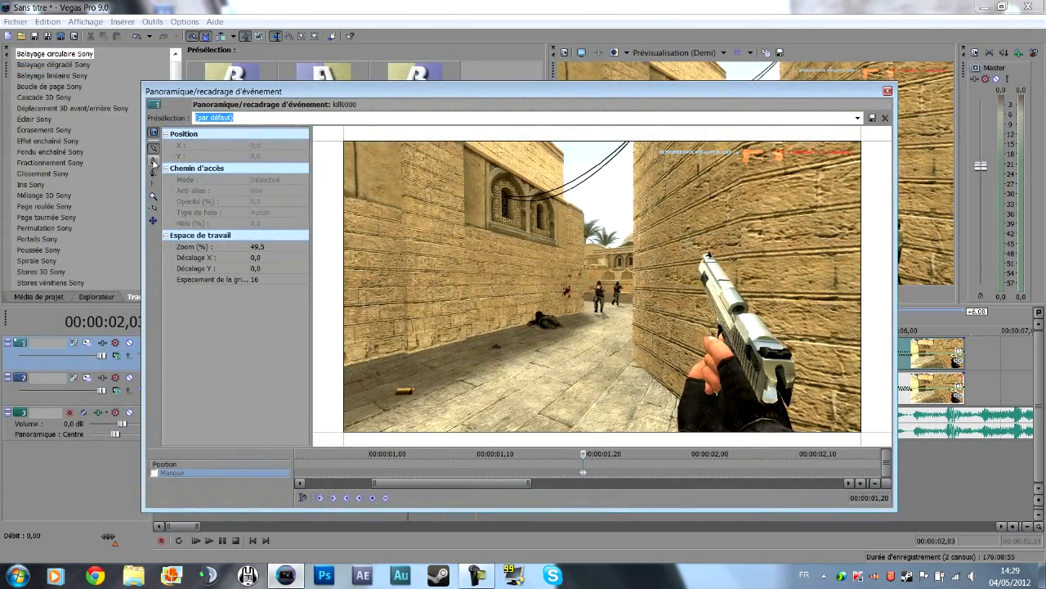
drag(341, 91, 172, 97)
scroll(706, 242, down, 2)
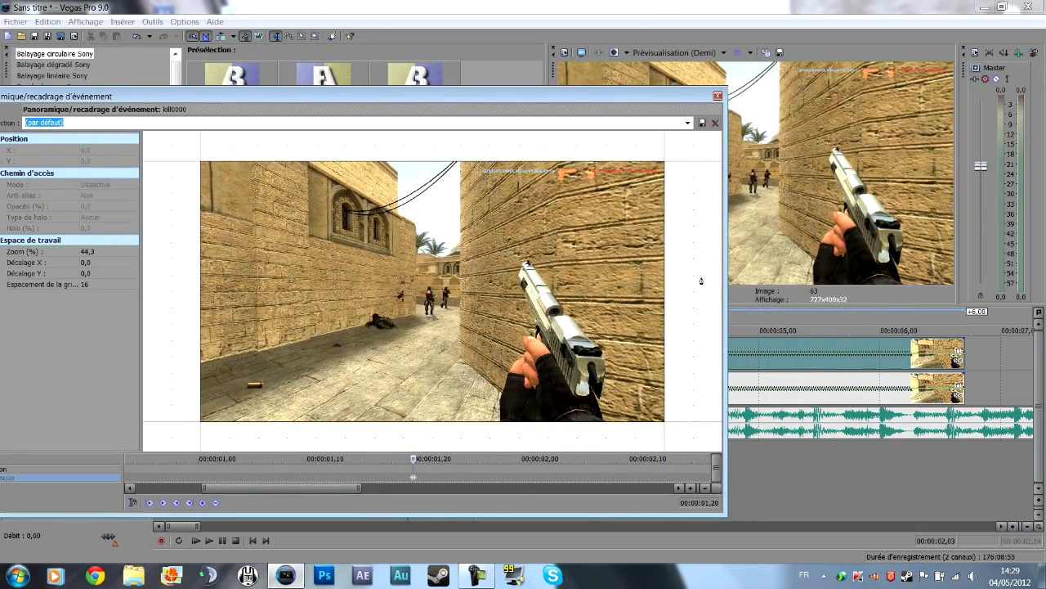
click(695, 212)
scroll(682, 225, down, 1)
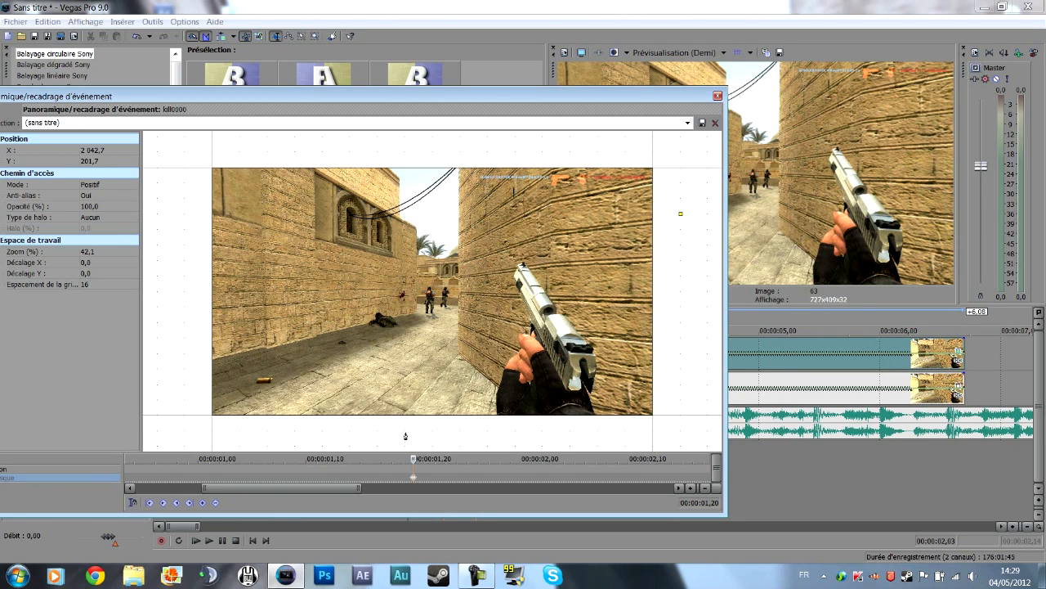
click(404, 434)
click(673, 431)
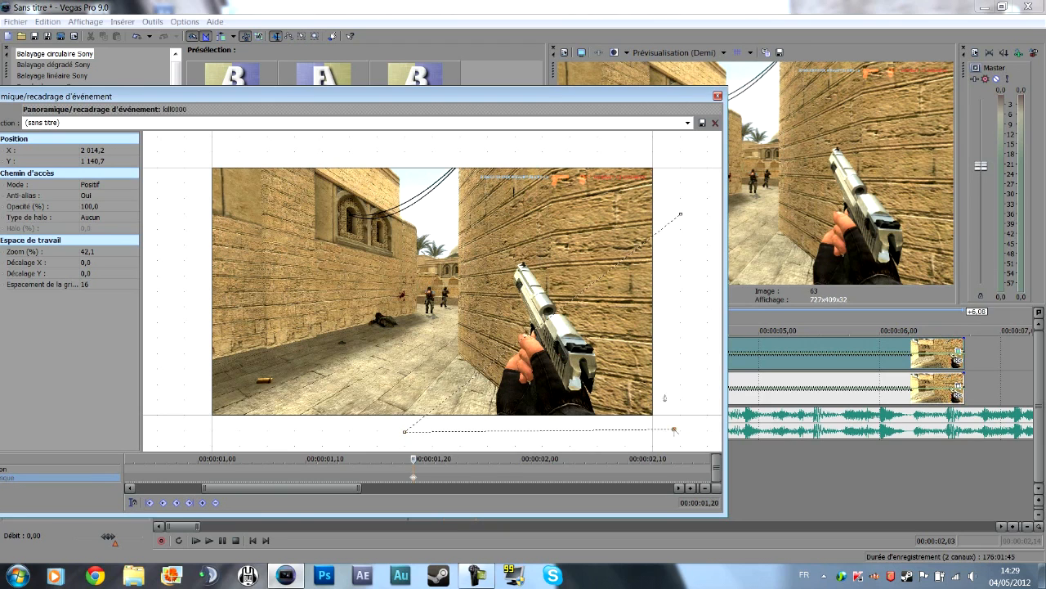
click(681, 216)
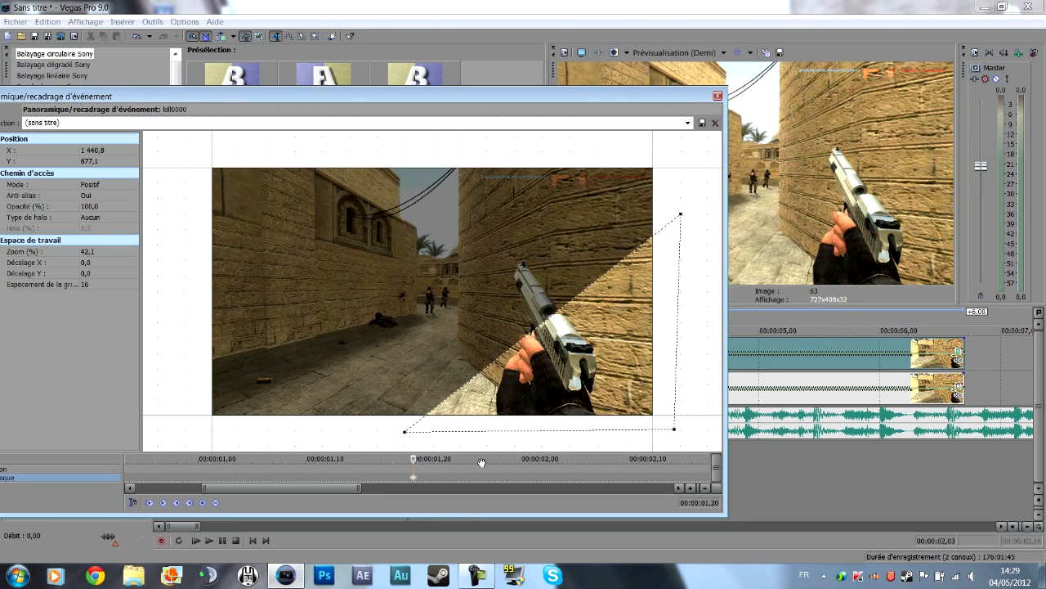
Add mask keyframes at 00:00:01,29 and 00:00:02,07, matching markers 2 and 3 of the project timeline.
drag(399, 119, 88, 133)
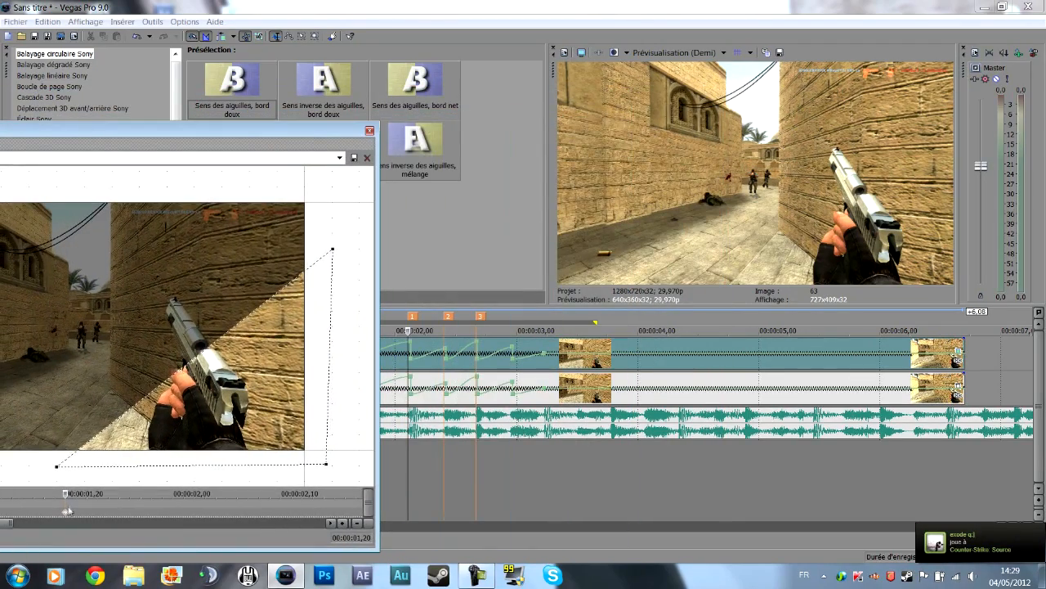
drag(65, 493, 162, 493)
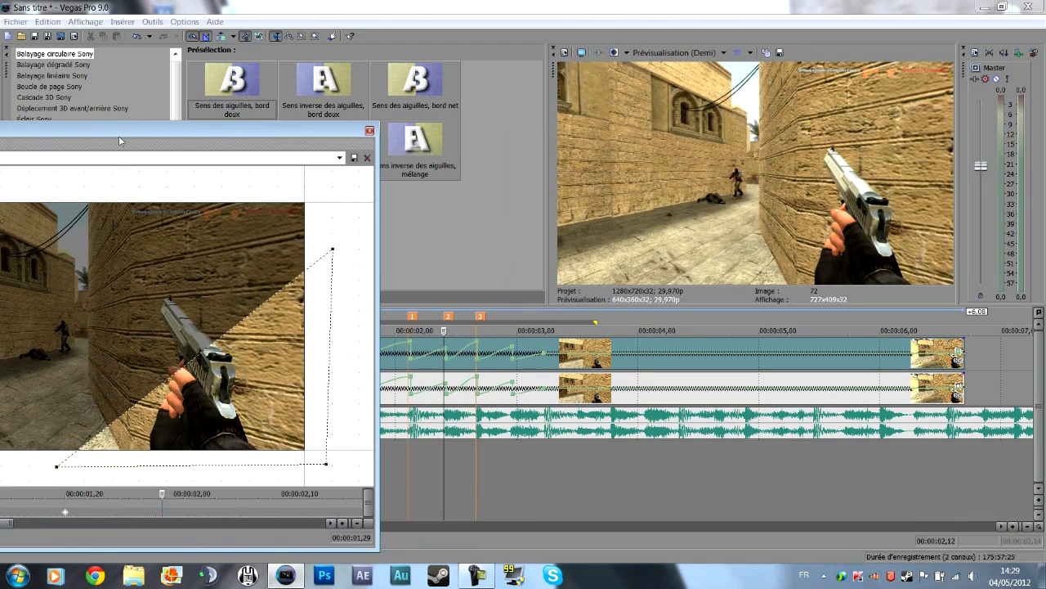
drag(118, 141, 308, 136)
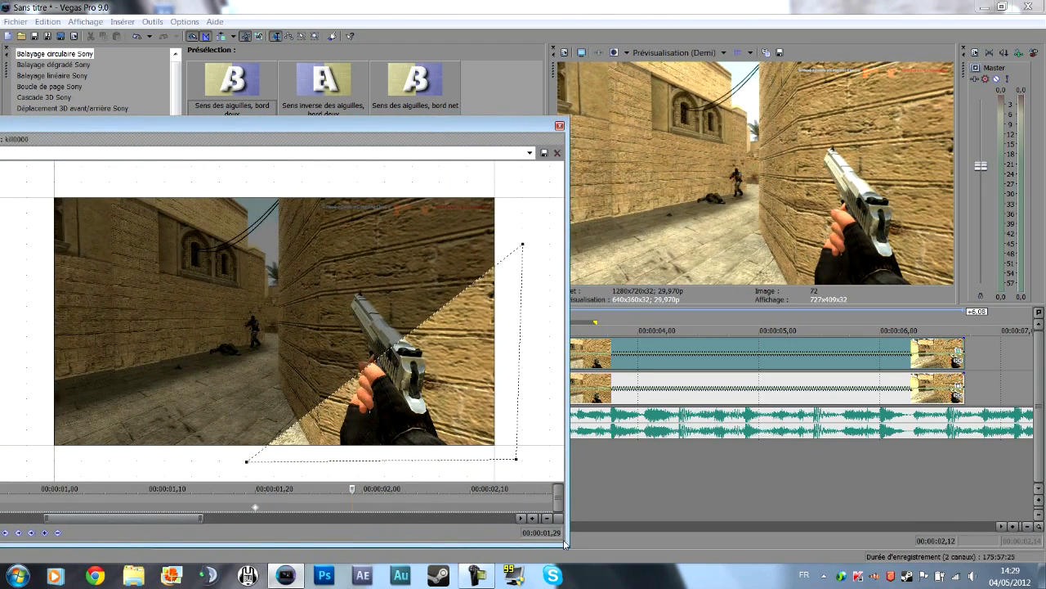
drag(570, 544, 354, 429)
drag(197, 130, 907, 204)
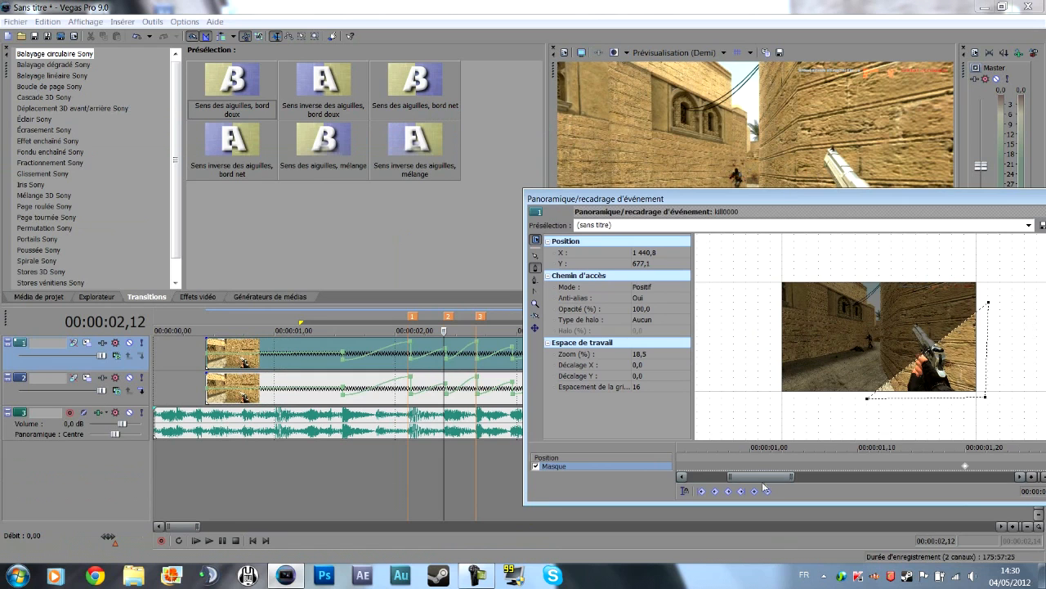
drag(799, 194, 354, 176)
drag(325, 458, 356, 456)
drag(386, 180, 141, 169)
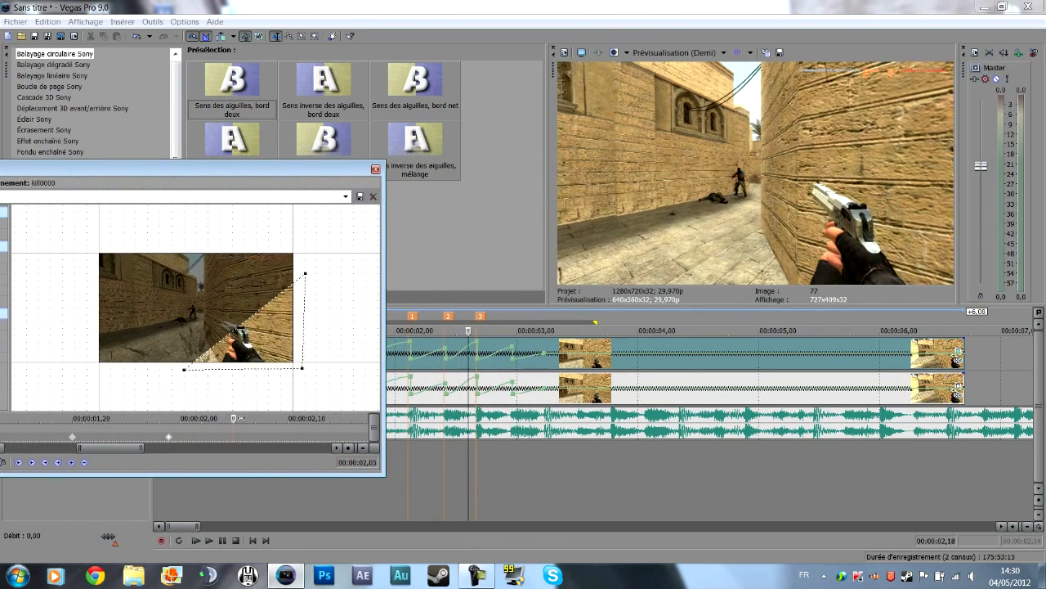
click(71, 462)
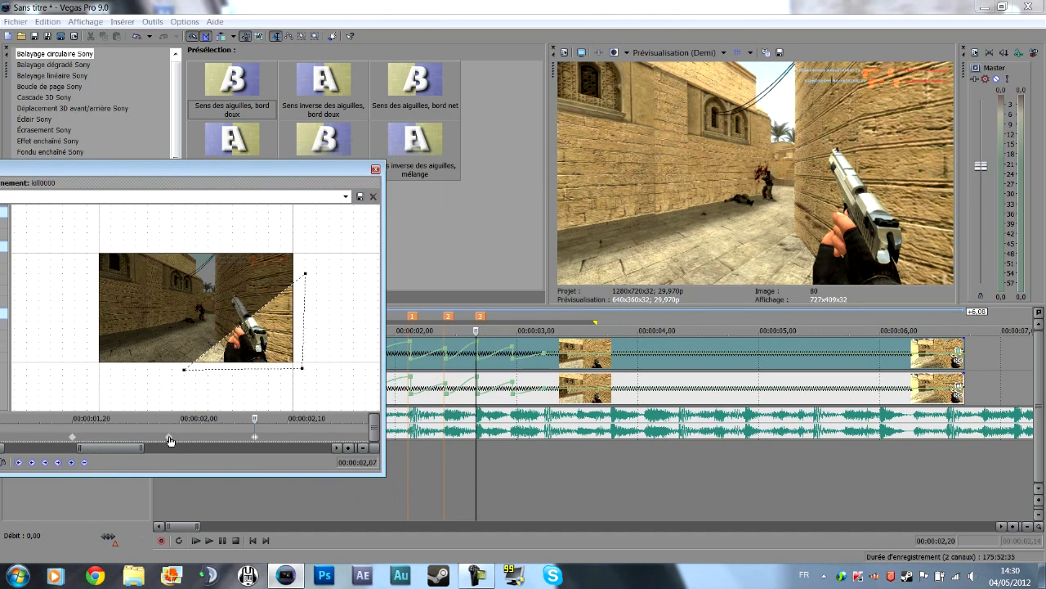
Go to the mask keyframe at 00:00:01,29 and enlarge the mask view for editing.
click(169, 439)
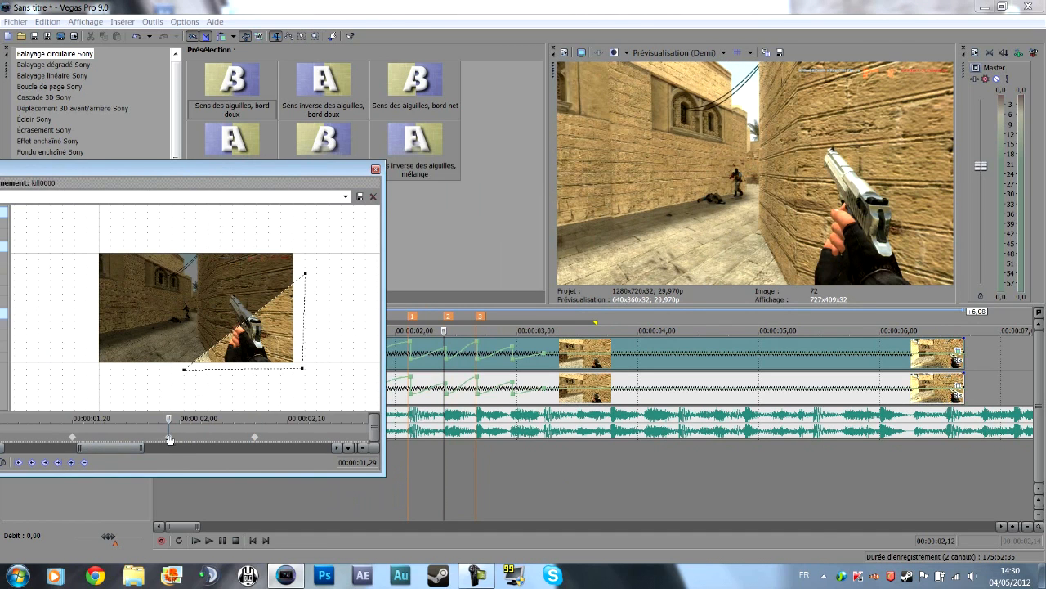
drag(240, 169, 396, 174)
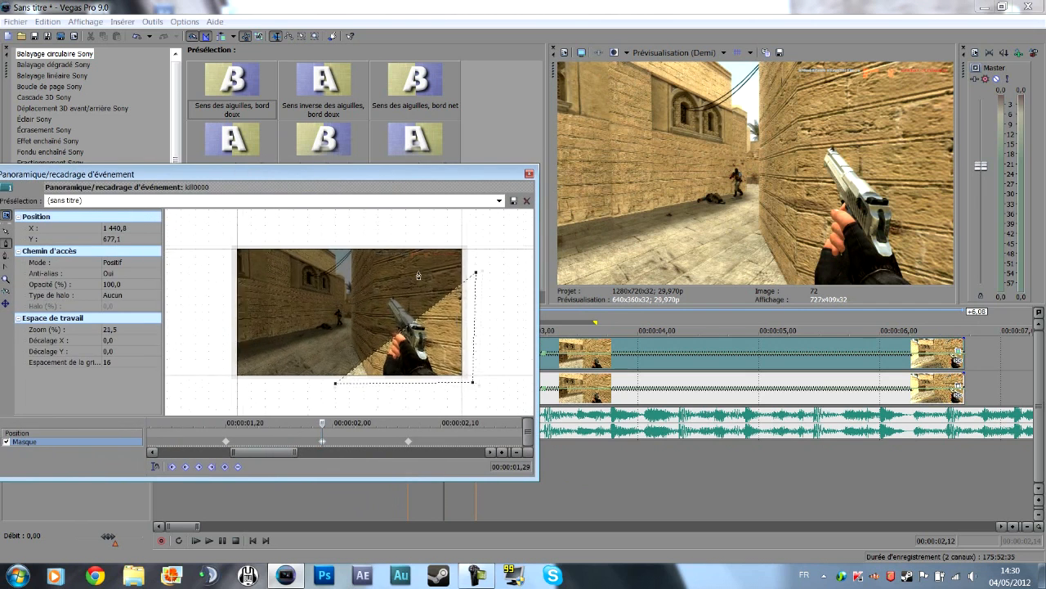
scroll(417, 275, up, 2)
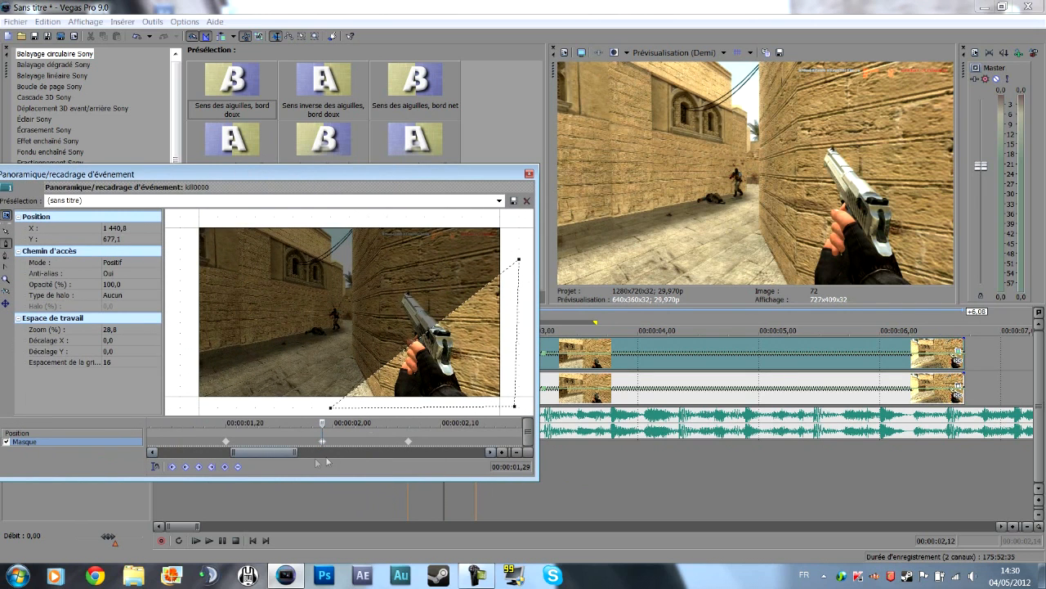
drag(374, 191, 362, 165)
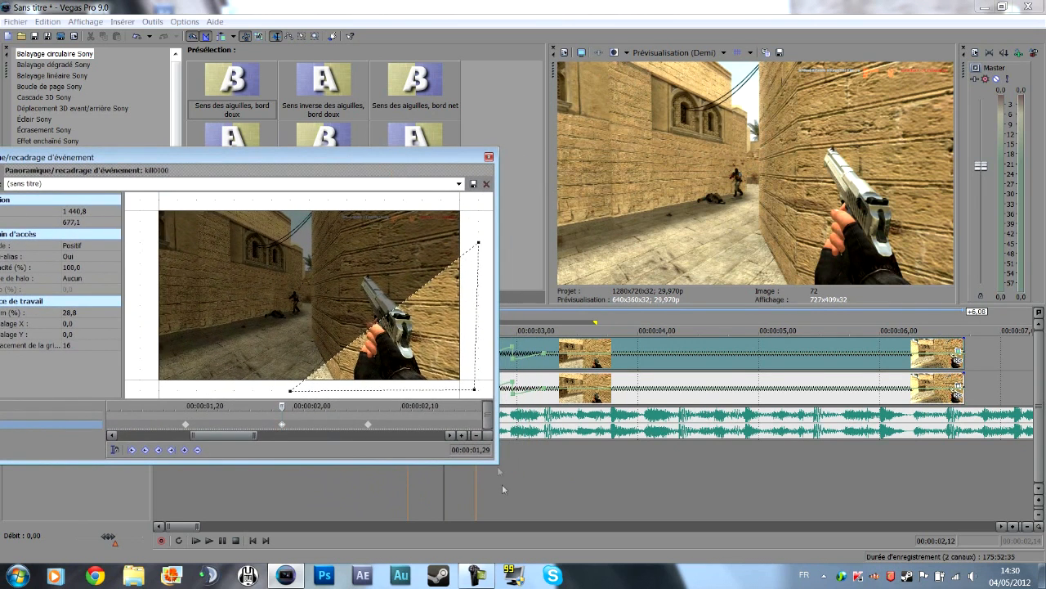
drag(498, 462, 517, 471)
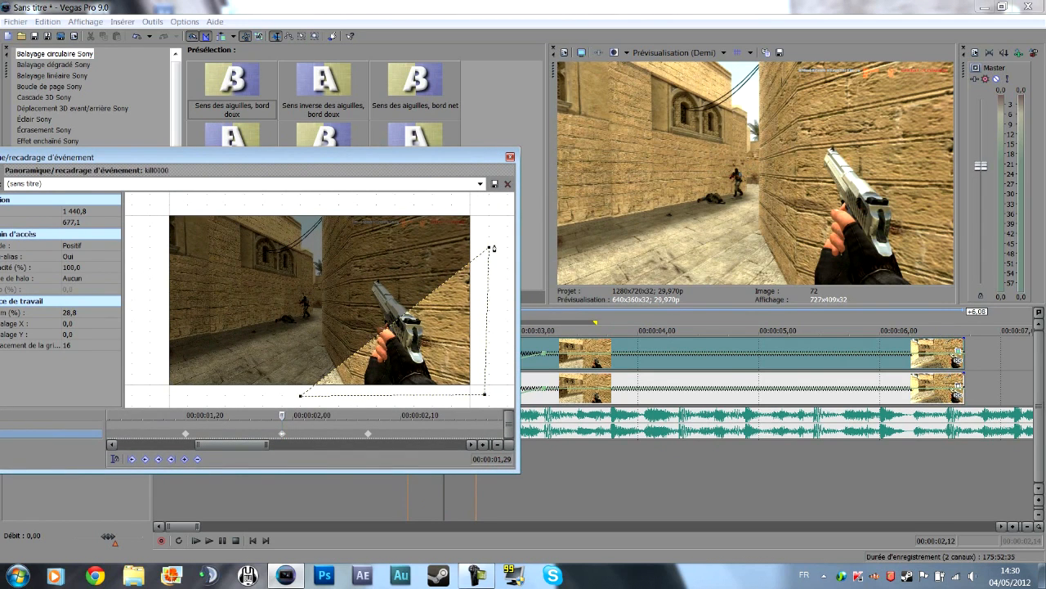
At the mask keyframe 00:00:01,29, start a second path with anchors just outside both ends of the existing mask's diagonal edge.
drag(491, 247, 493, 244)
click(305, 402)
key(ctrl+z)
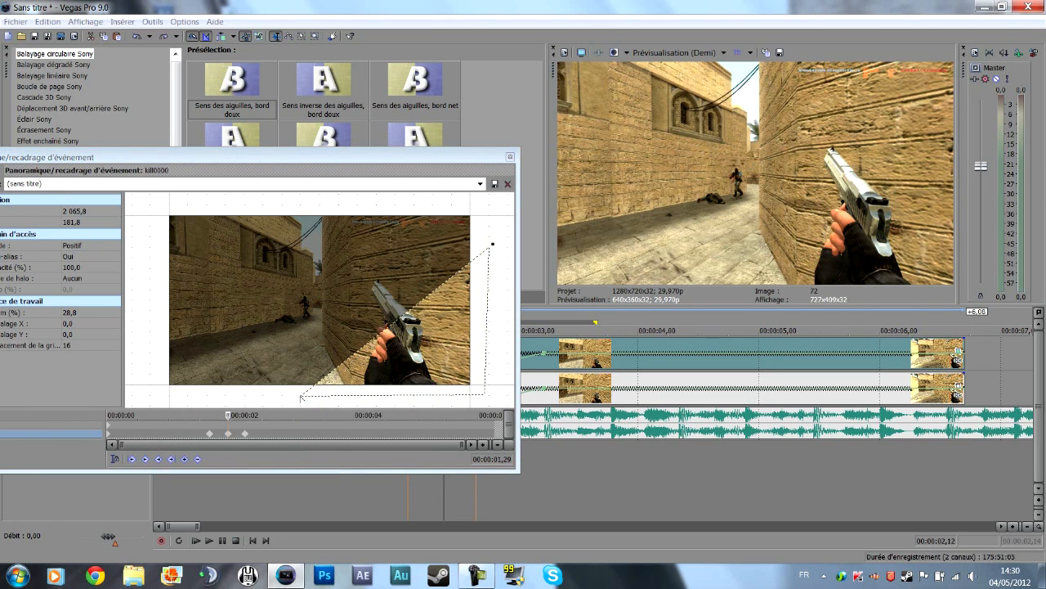
drag(46, 156, 137, 158)
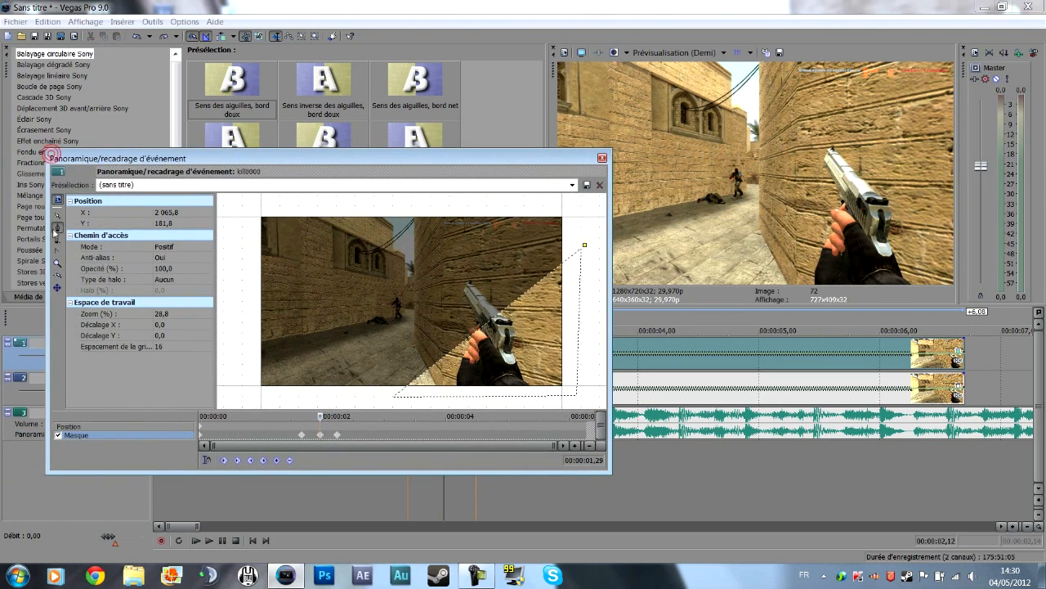
click(321, 435)
drag(458, 158, 380, 114)
scroll(522, 219, down, 2)
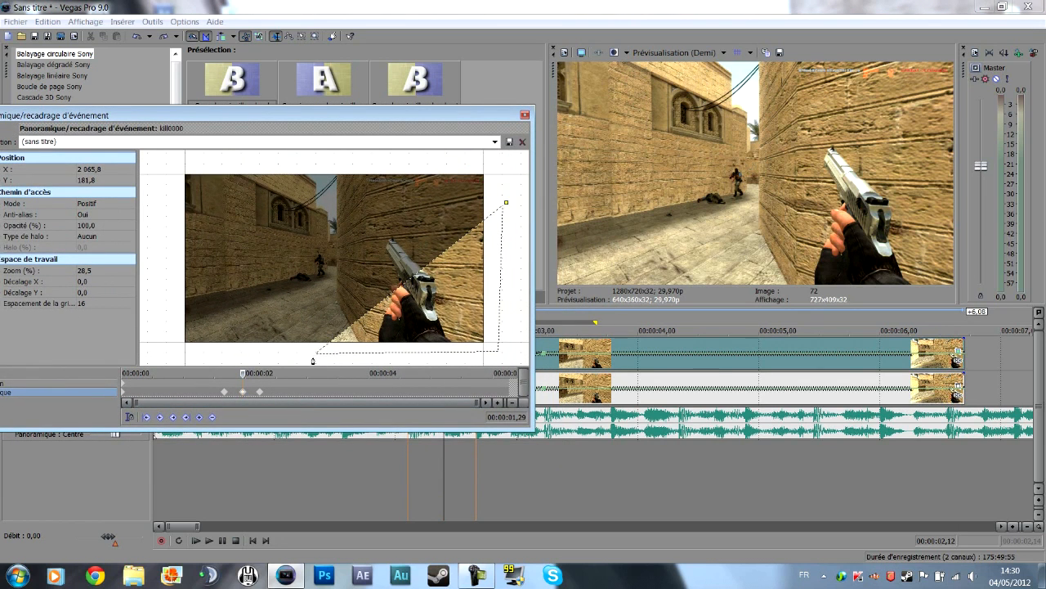
drag(310, 360, 311, 357)
scroll(424, 271, up, 2)
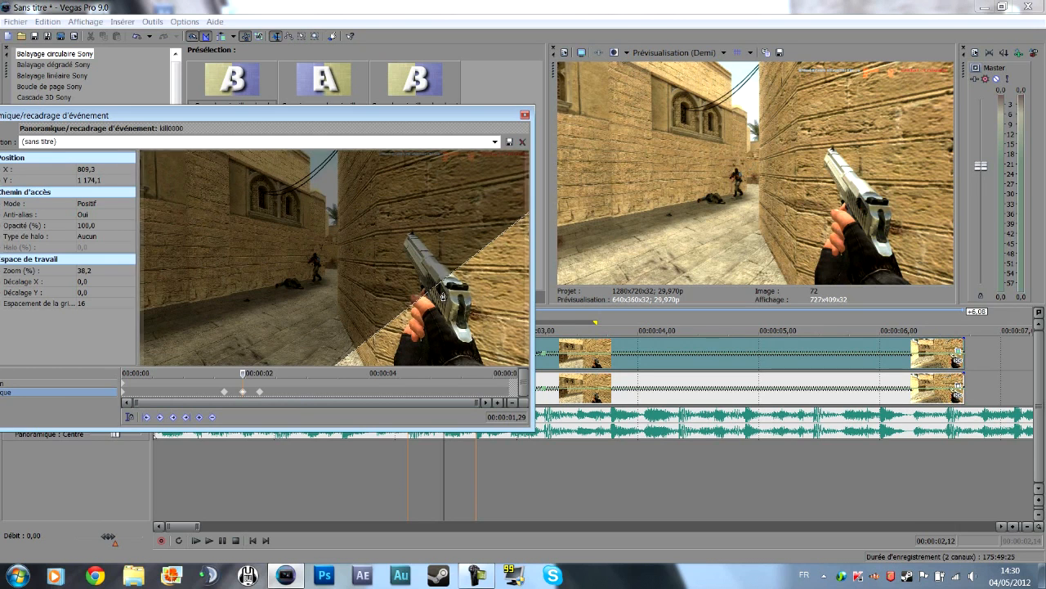
scroll(442, 296, down, 2)
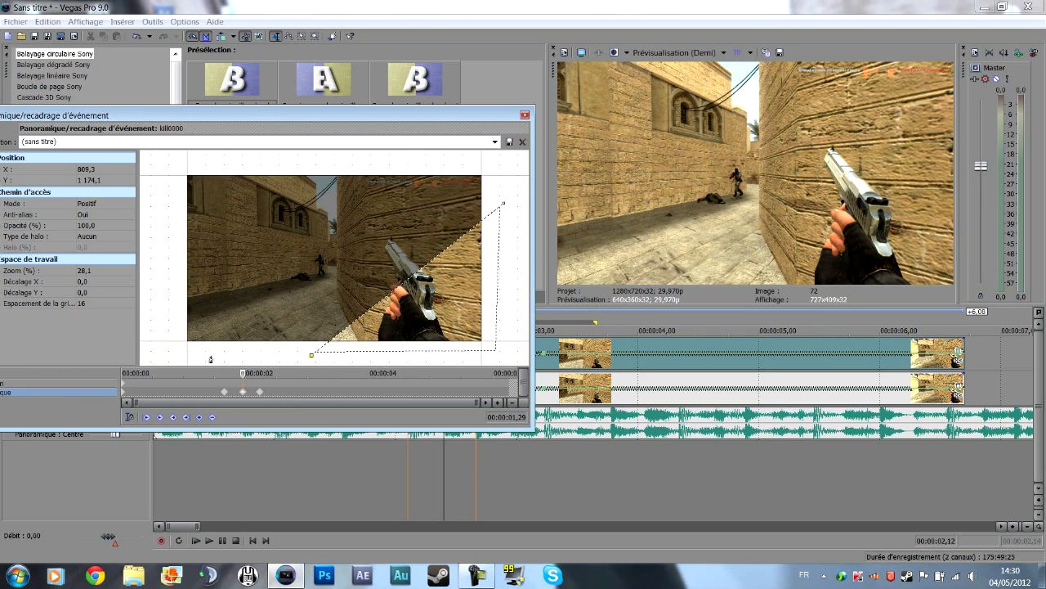
Extend the path with anchors below the frame's lower-left part and above its upper edge, closing it as a diagonal band across the middle.
click(203, 356)
click(390, 166)
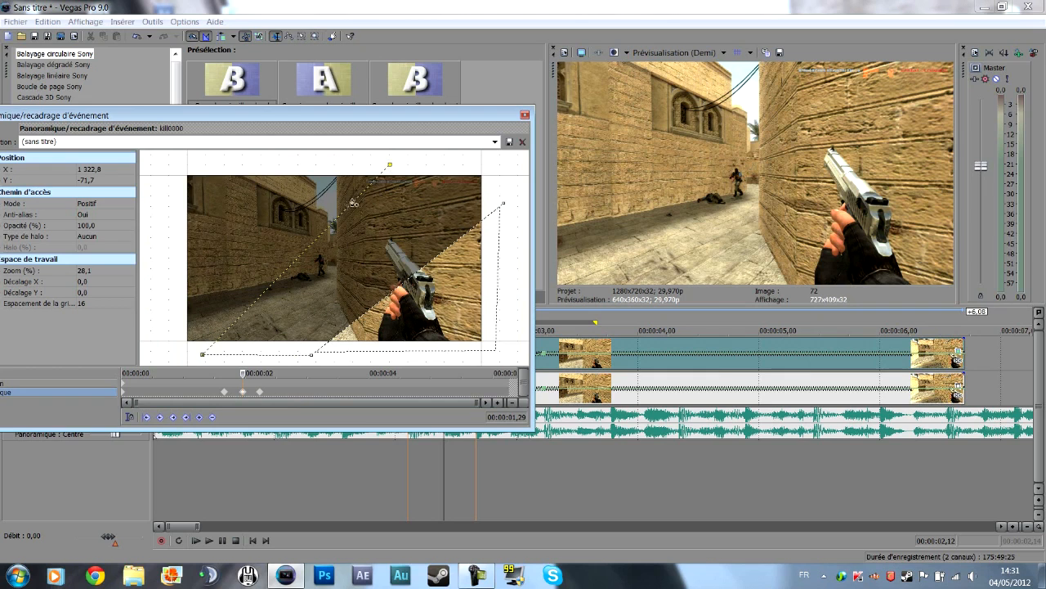
drag(400, 165, 407, 166)
click(496, 169)
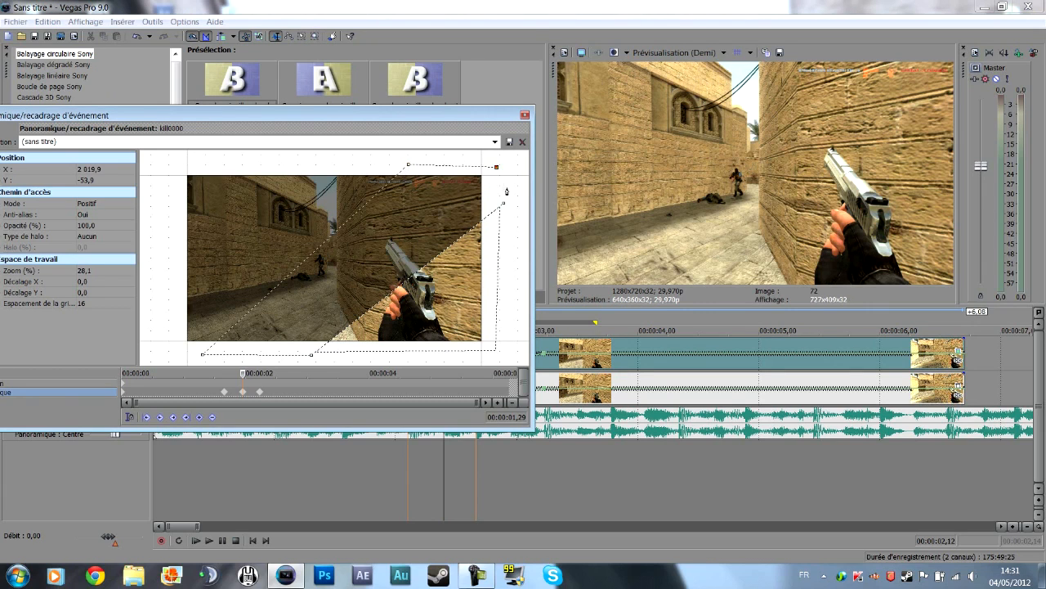
click(504, 204)
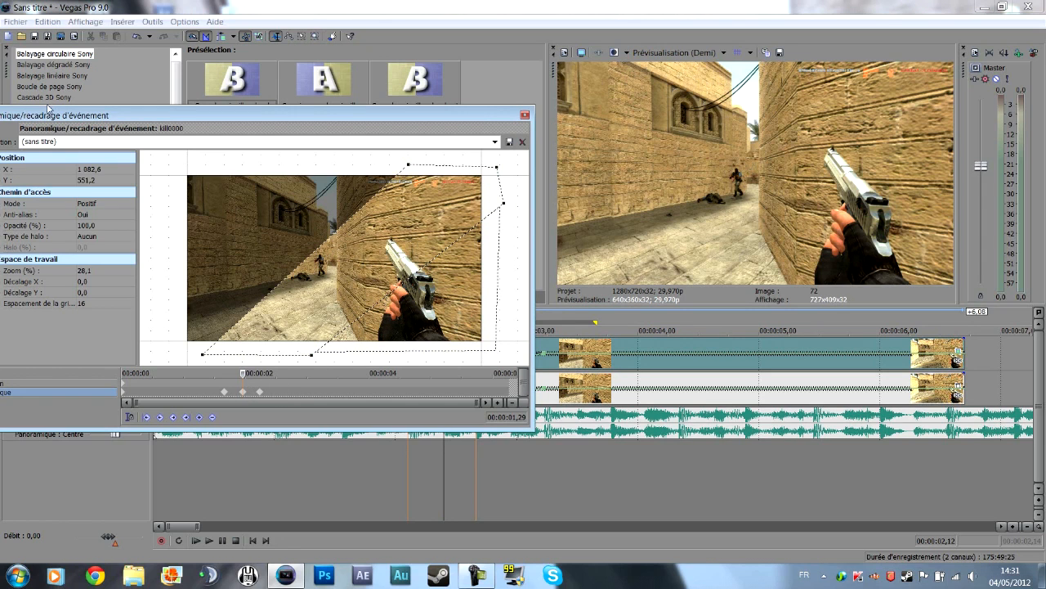
Delete the selected elements of the original lower-right mask at keyframe 00:00:01,29, keeping the diagonal band.
drag(50, 115, 92, 121)
click(540, 230)
right_click(542, 217)
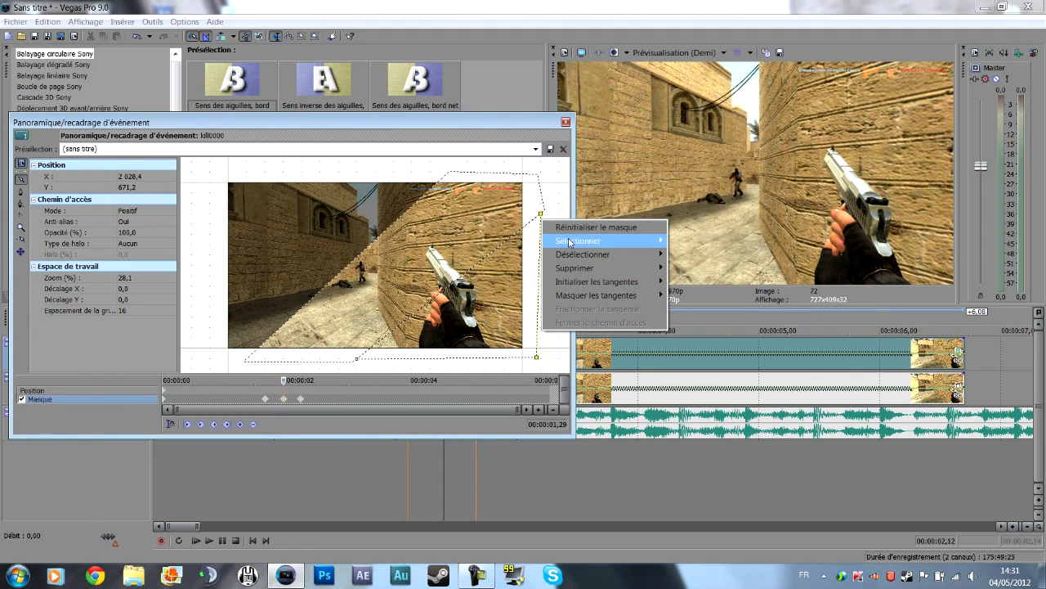
mouse_move(616, 271)
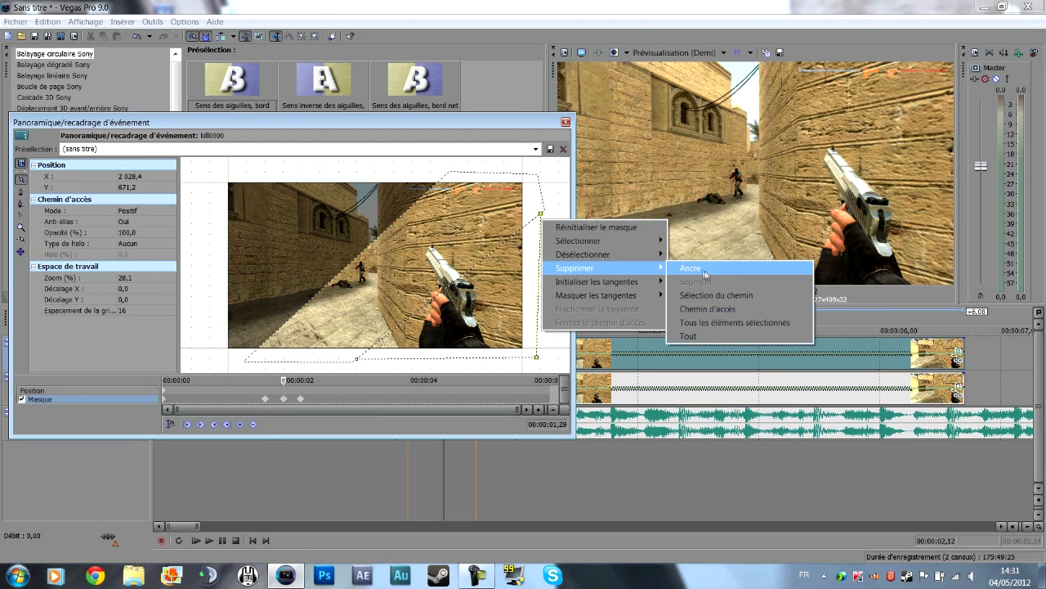
click(709, 324)
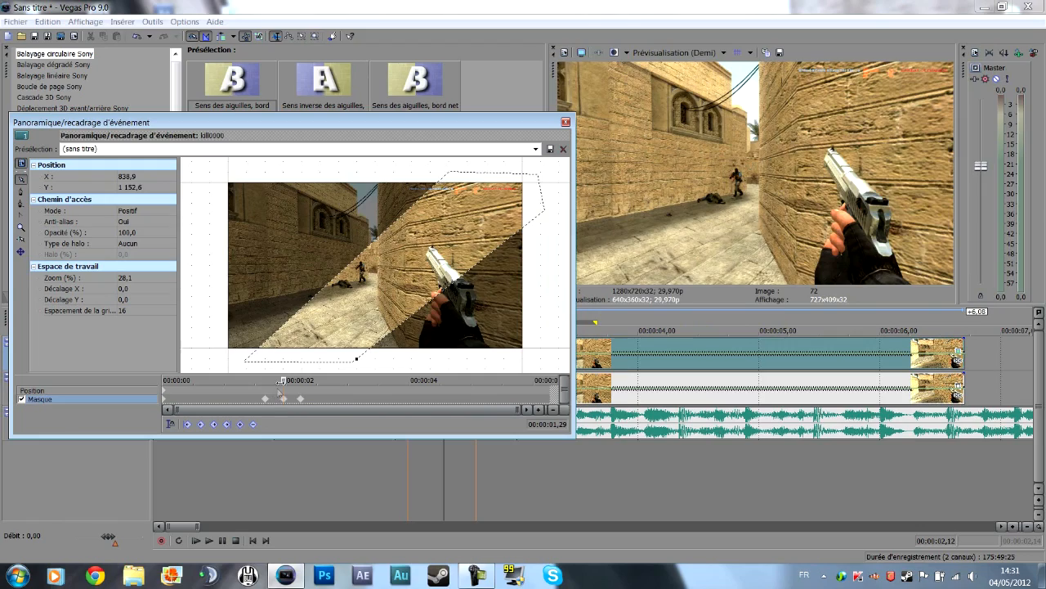
Copy the lower-right mask from the keyframe at 00:00:01,20 to a new keyframe at 00:00:01,28.
click(279, 381)
mouse_move(279, 381)
mouse_down()
mouse_move(262, 388)
mouse_move(280, 389)
mouse_up()
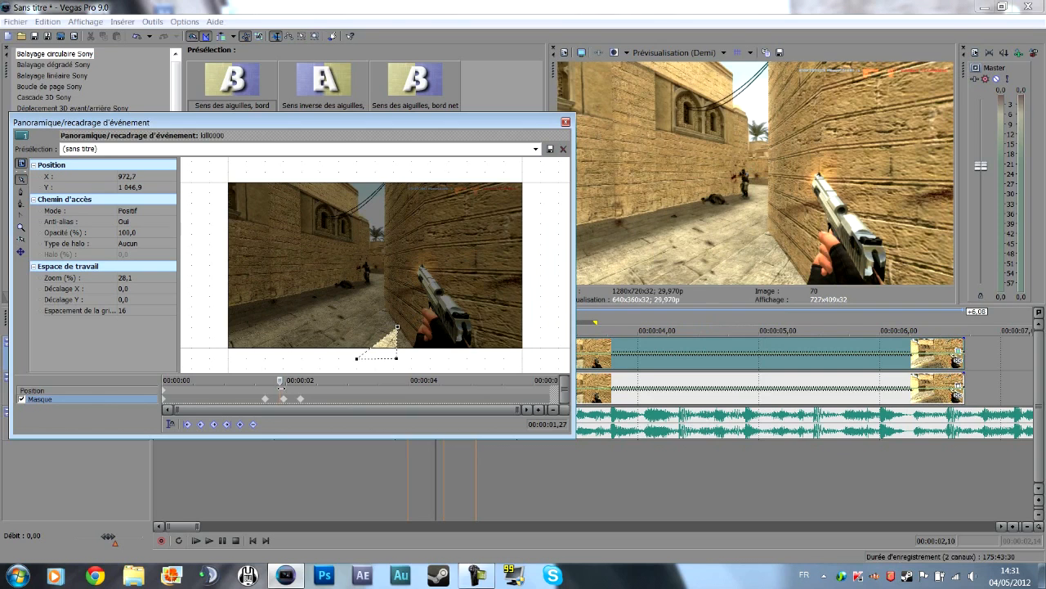
click(265, 398)
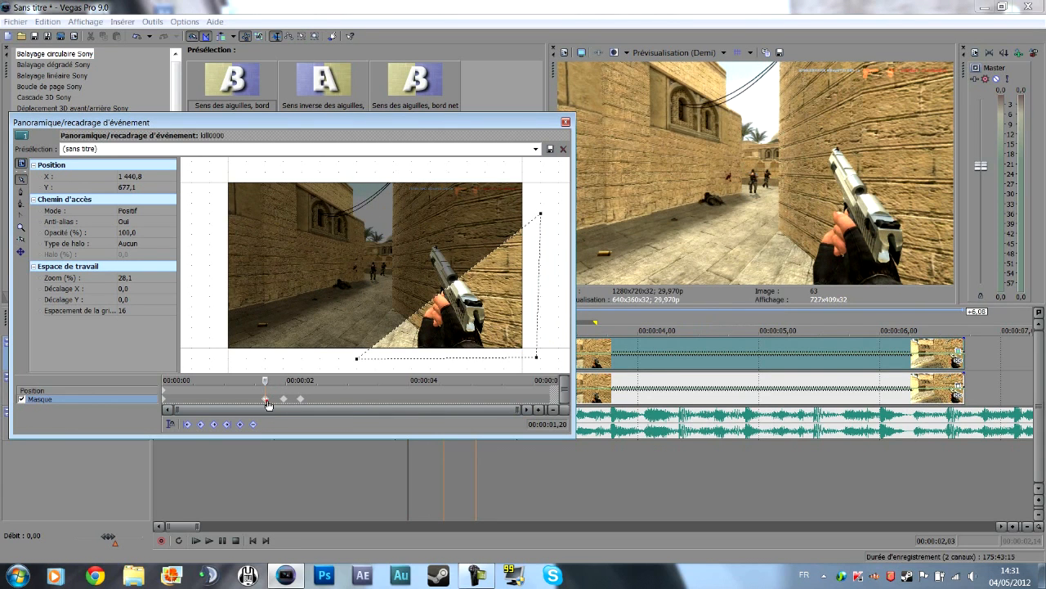
scroll(280, 402, up, 6)
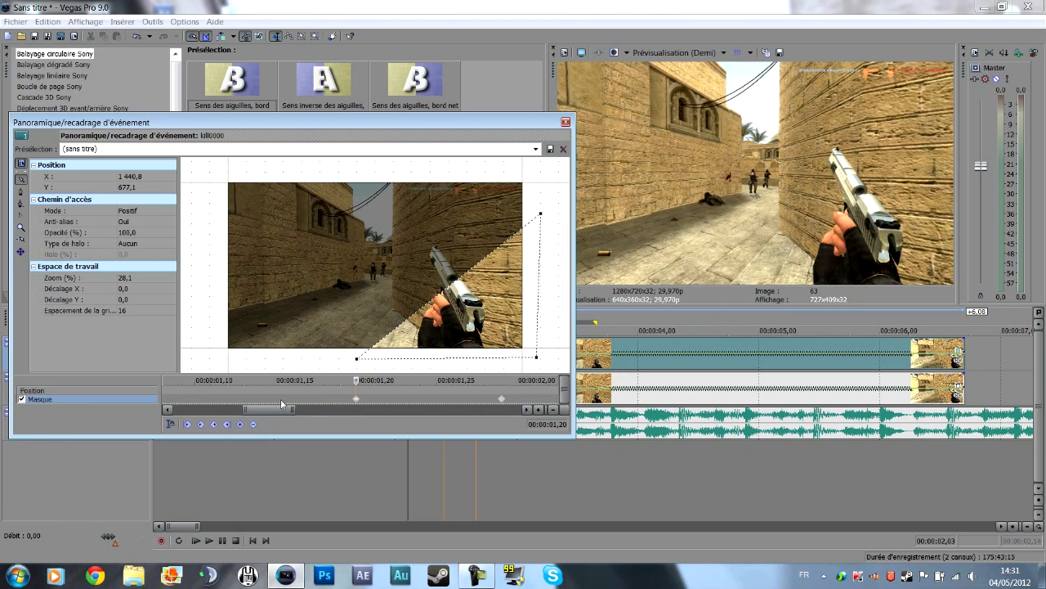
scroll(361, 387, down, 1)
drag(356, 382, 488, 378)
double_click(485, 392)
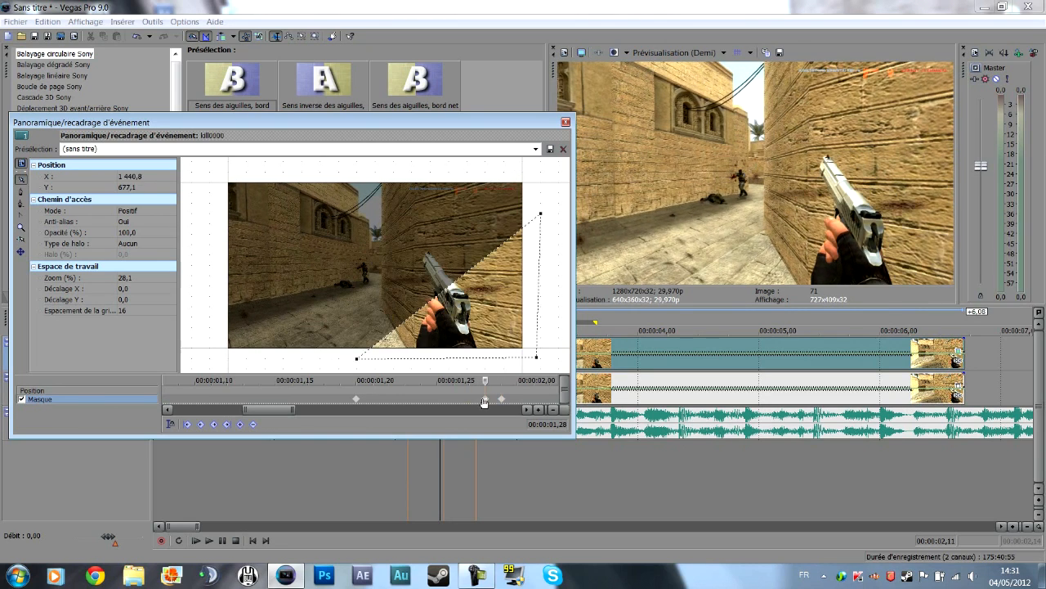
Scrub through the mask keyframes between 00:00:01,20 and 00:00:01,29 to check how the shape changes around 00:00:01,28.
click(390, 394)
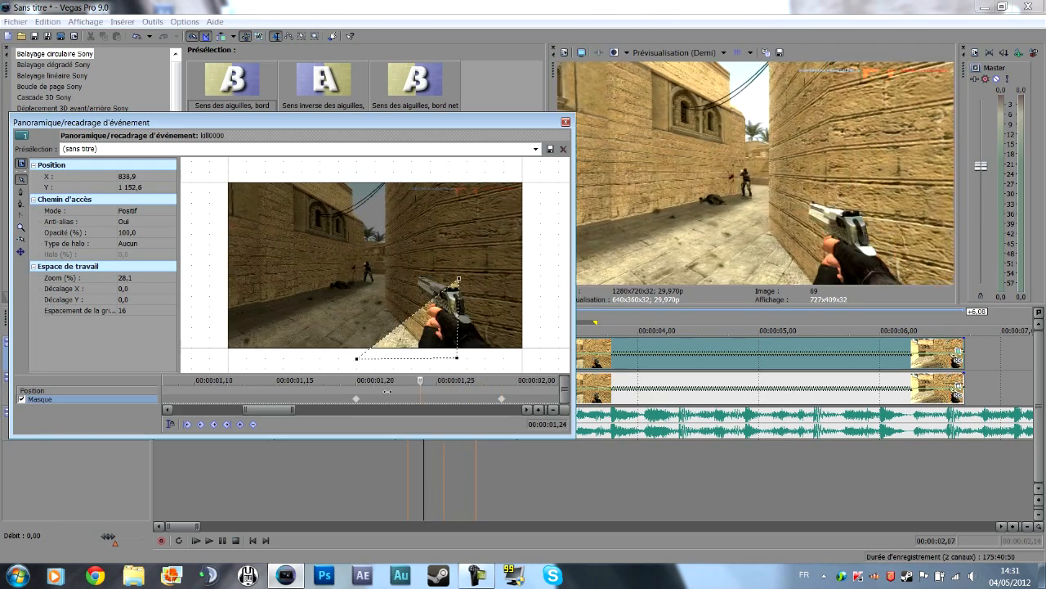
drag(390, 393, 457, 393)
key(ctrl+z)
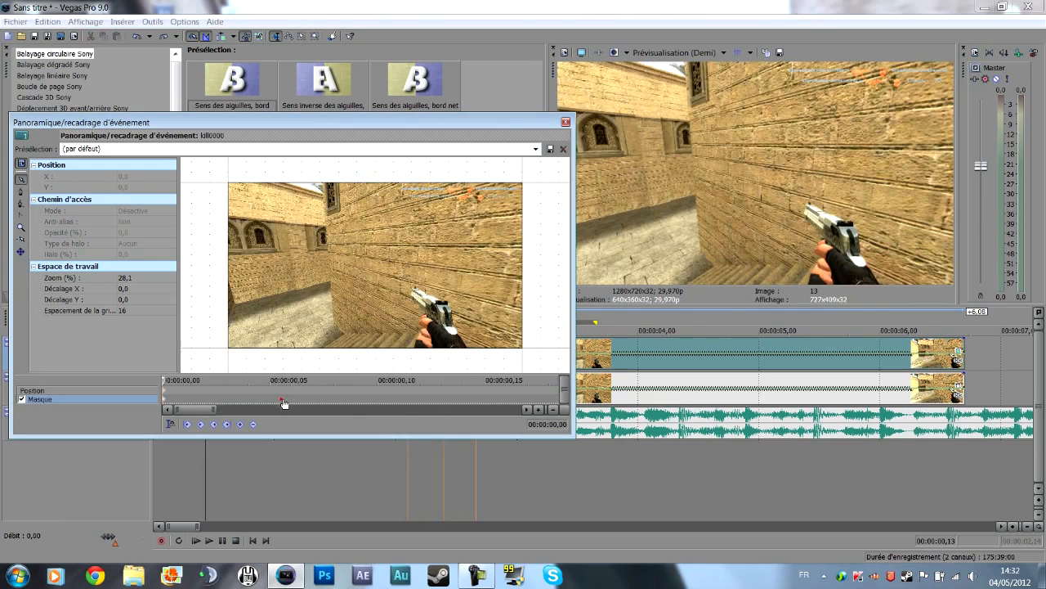
scroll(282, 404, up, 2)
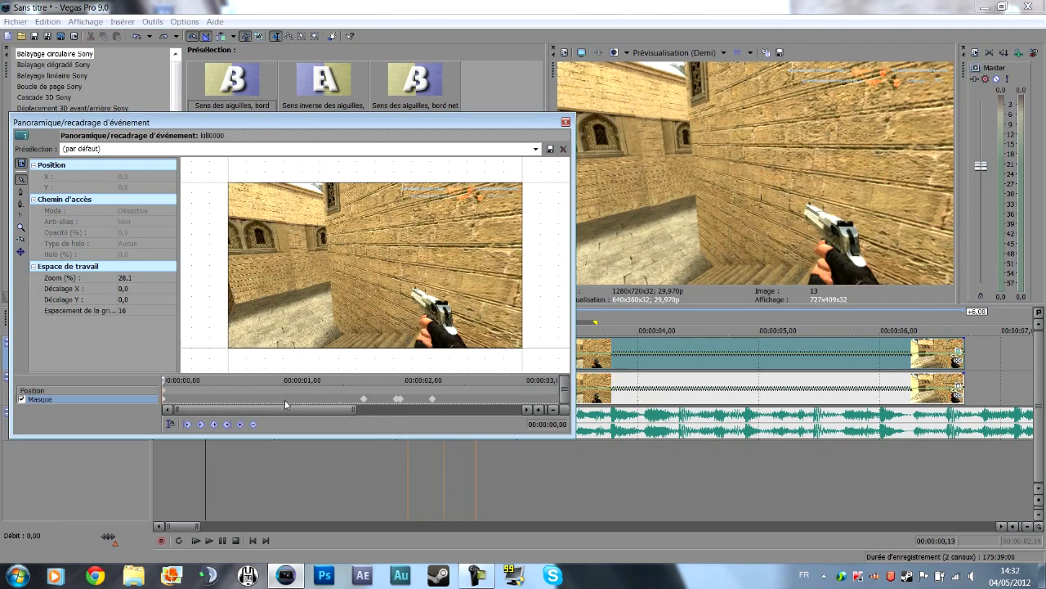
click(400, 404)
scroll(393, 407, up, 2)
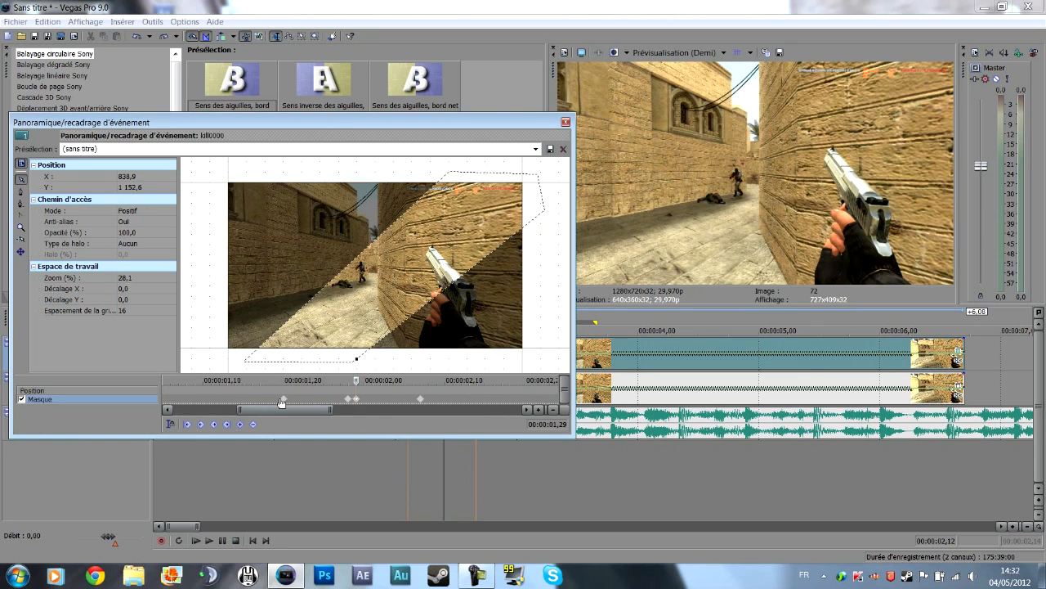
click(348, 399)
scroll(358, 398, up, 1)
Copy the diagonal-band mask from keyframe 00:00:01,29 to keyframes at 00:00:02,06 and 00:00:02,07, replacing the lower-right mask at 00:00:02,07.
drag(358, 379, 377, 379)
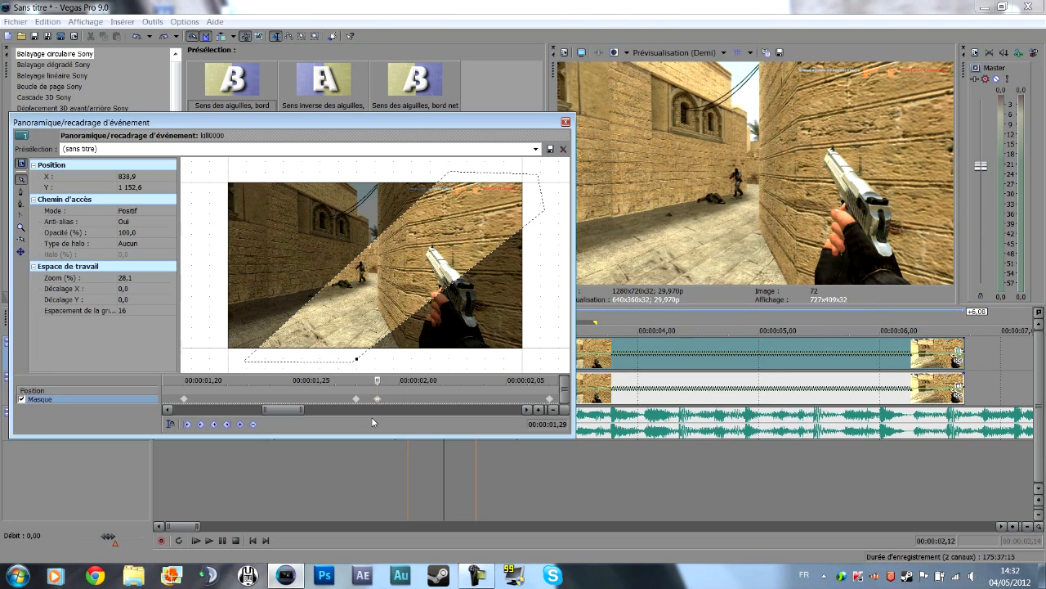
drag(381, 379, 541, 380)
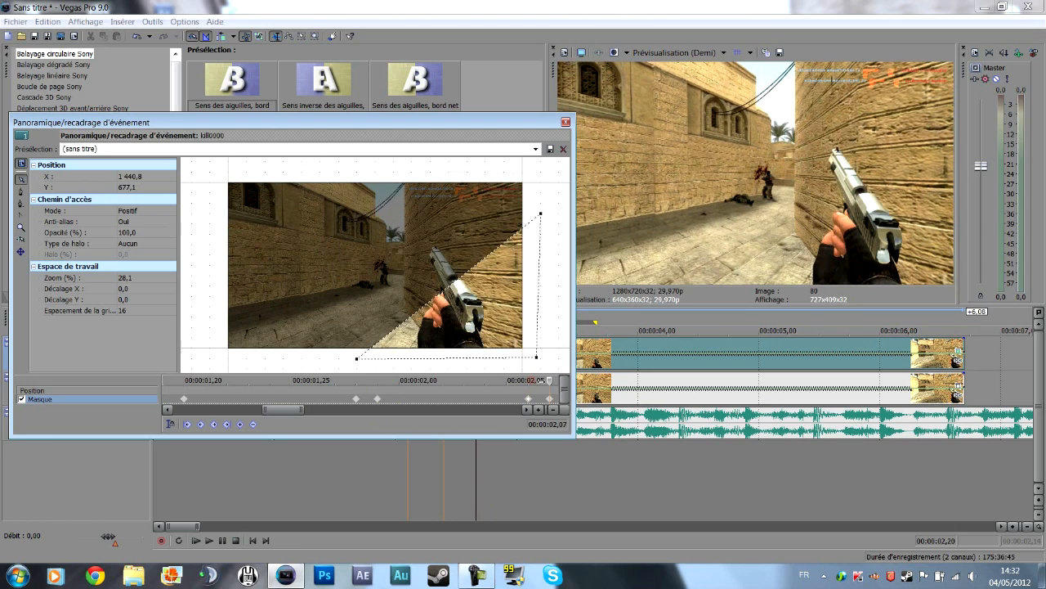
click(548, 401)
key(Delete)
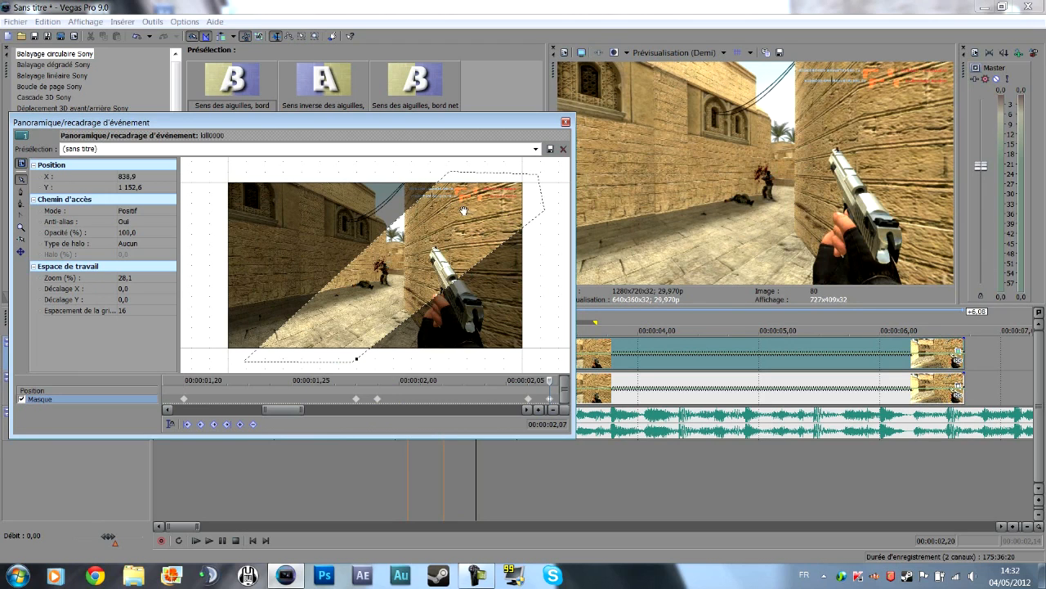
click(22, 192)
click(452, 169)
key(ctrl+z)
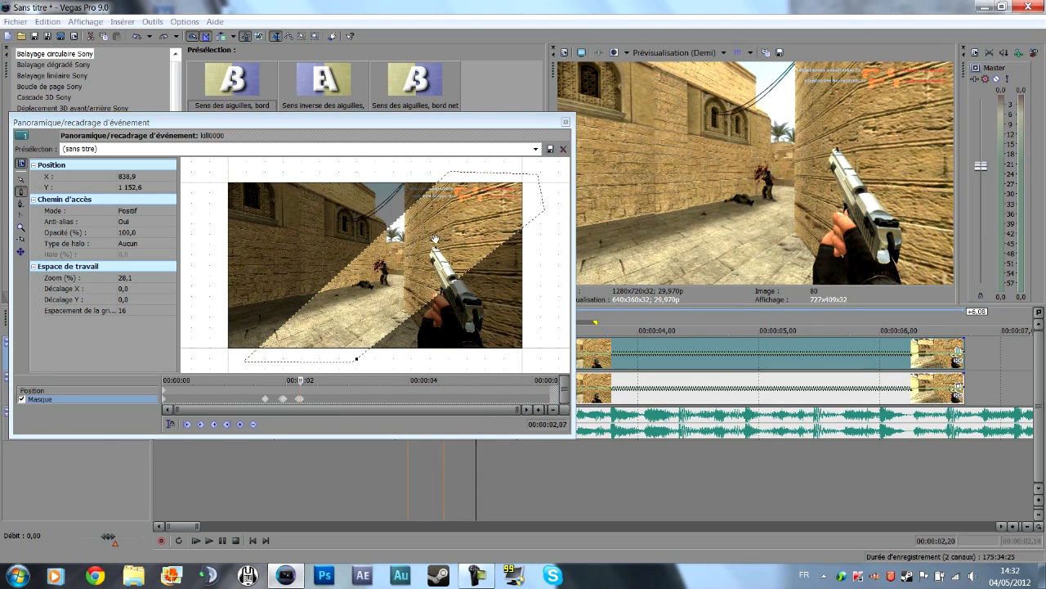
click(356, 354)
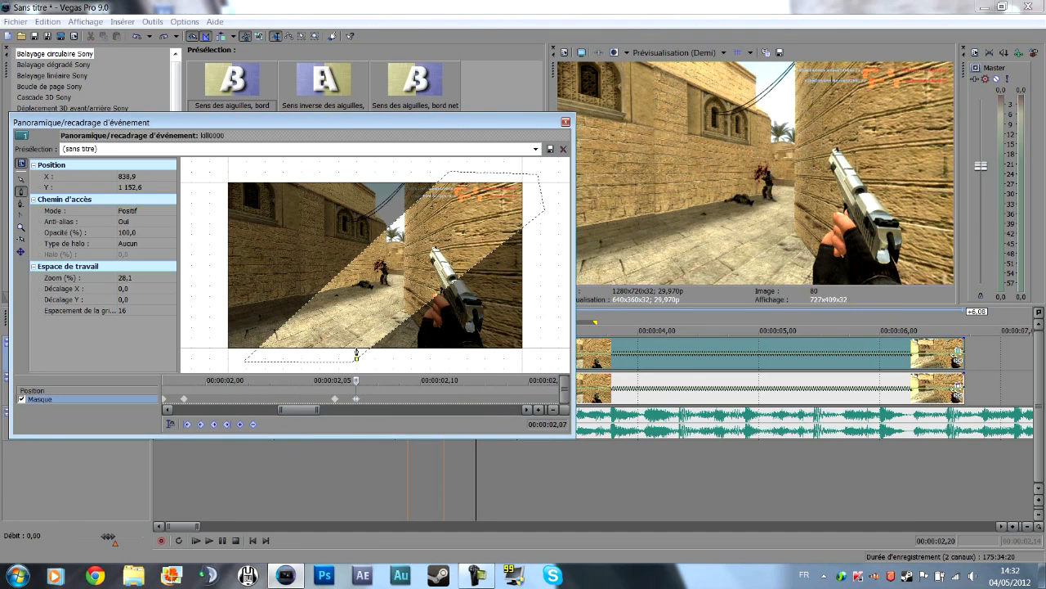
right_click(358, 358)
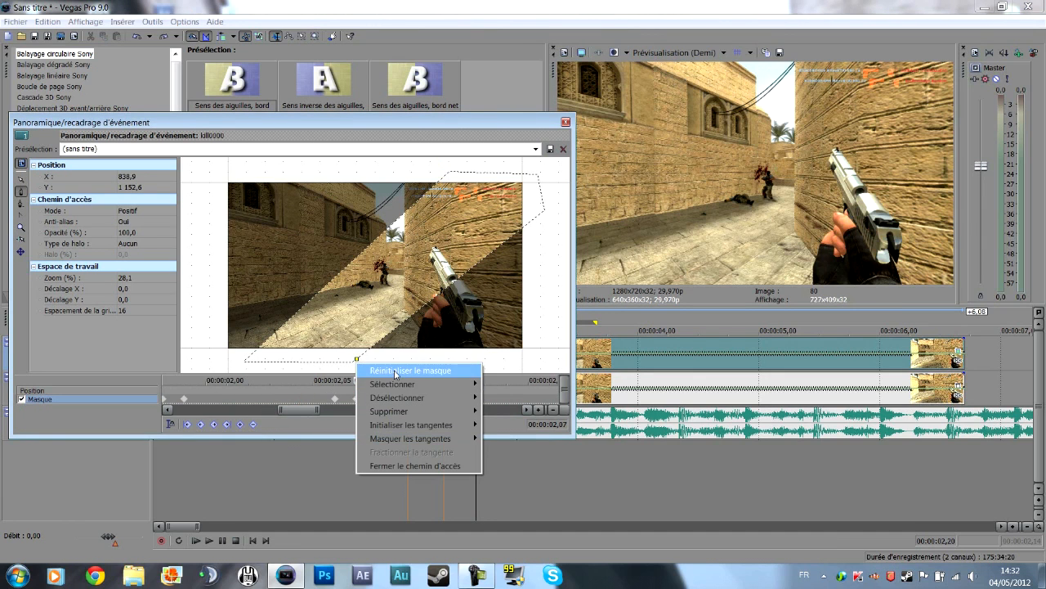
click(372, 369)
click(335, 399)
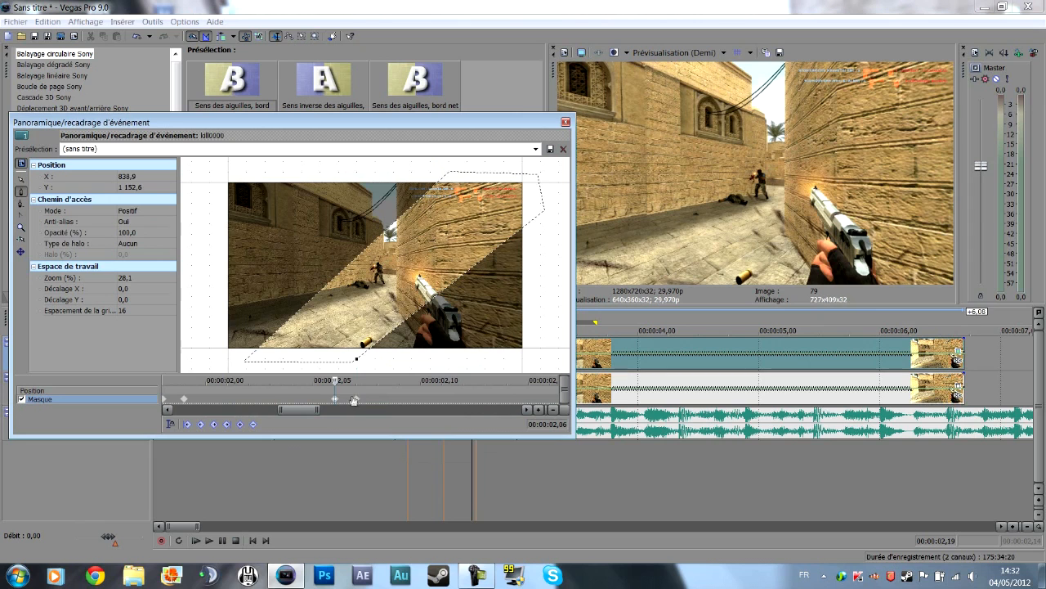
click(356, 399)
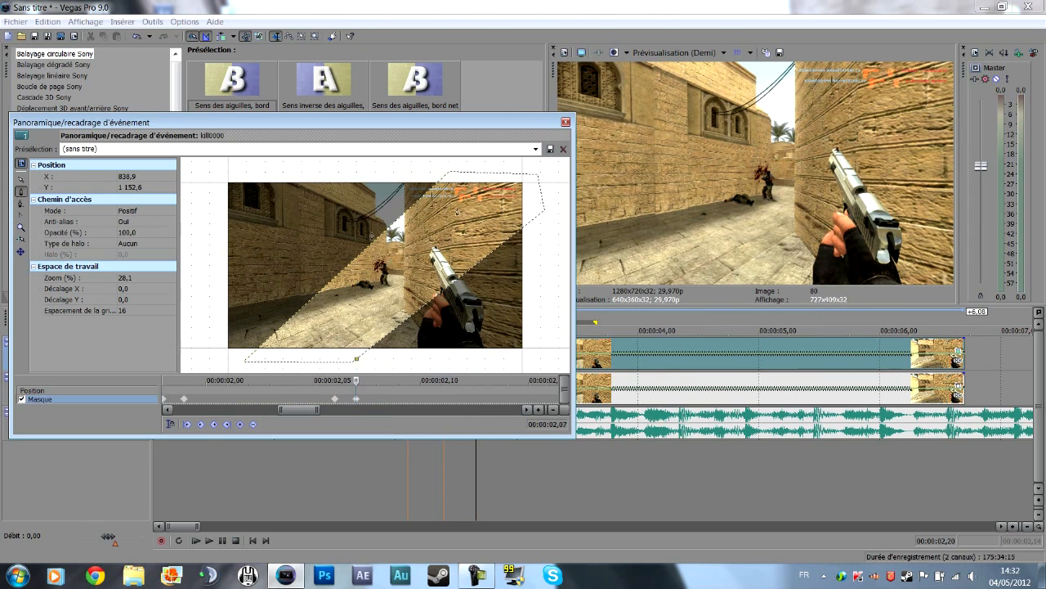
click(453, 168)
key(ctrl+z)
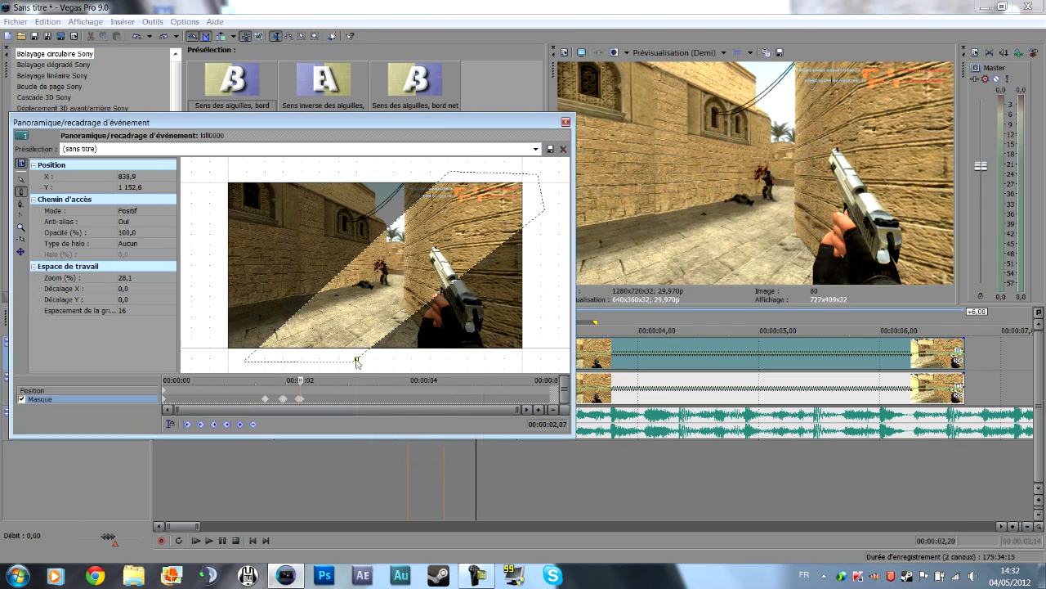
Delete the leftover anchor below the frame's lower edge from the mask keyframe at 00:00:02,07.
right_click(356, 358)
mouse_move(403, 389)
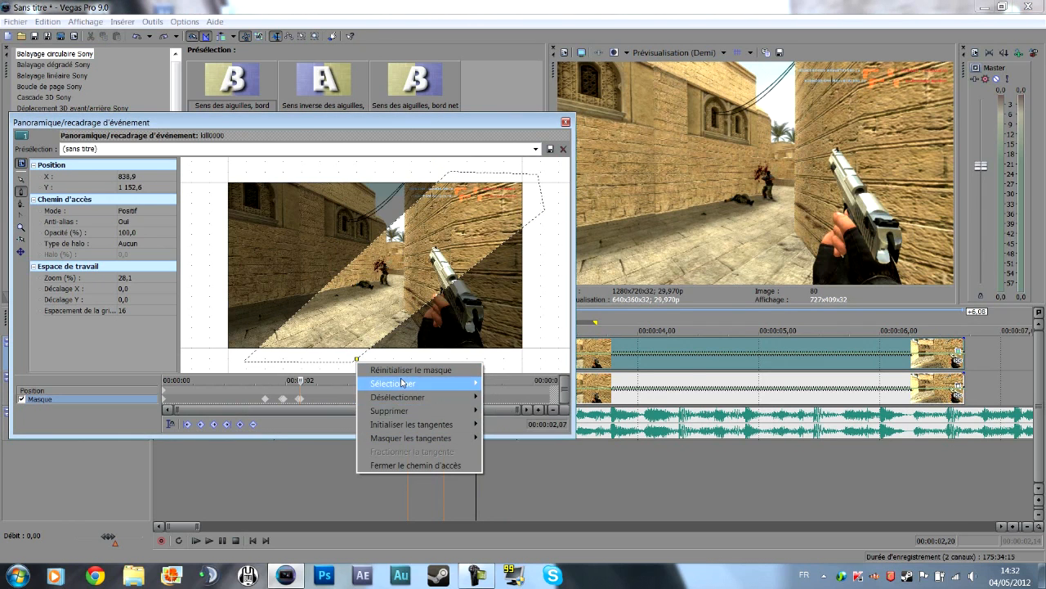
mouse_move(417, 411)
click(527, 413)
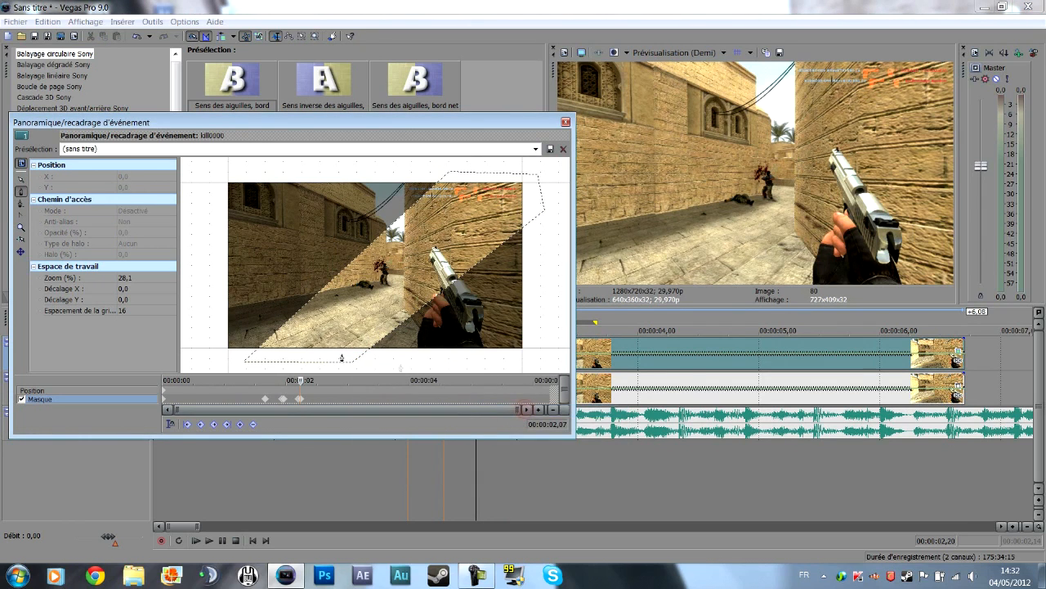
Start a new mask path at 00:00:02,07 with anchors above the frame and below its lower-left corner, following the band's upper-left edge.
scroll(304, 406, up, 6)
mouse_move(355, 381)
mouse_down()
mouse_move(323, 381)
mouse_move(353, 381)
mouse_up()
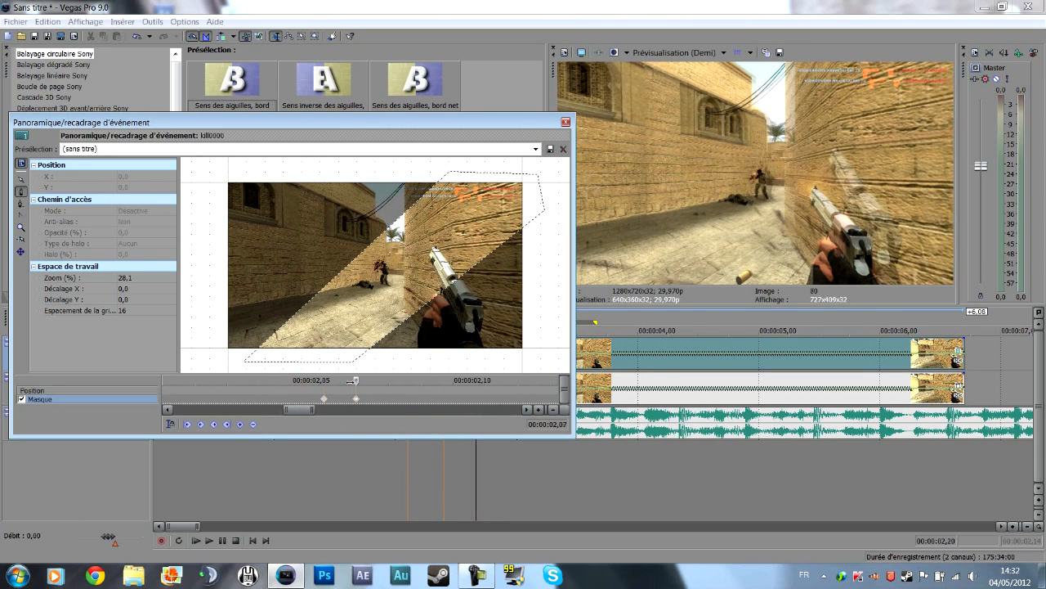
click(452, 169)
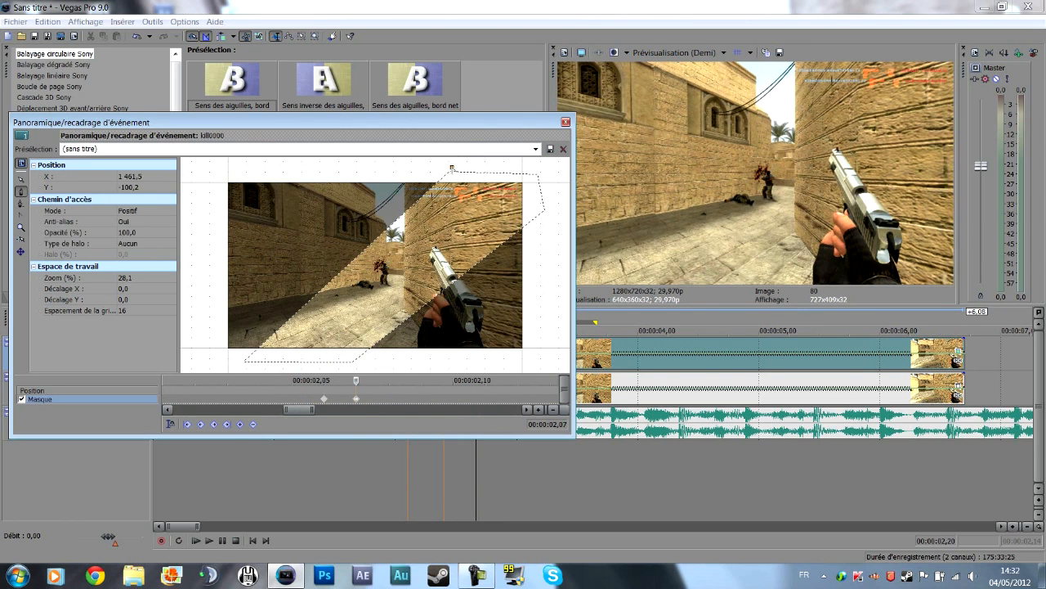
click(240, 367)
scroll(239, 367, up, 1)
scroll(247, 359, down, 2)
scroll(252, 352, up, 2)
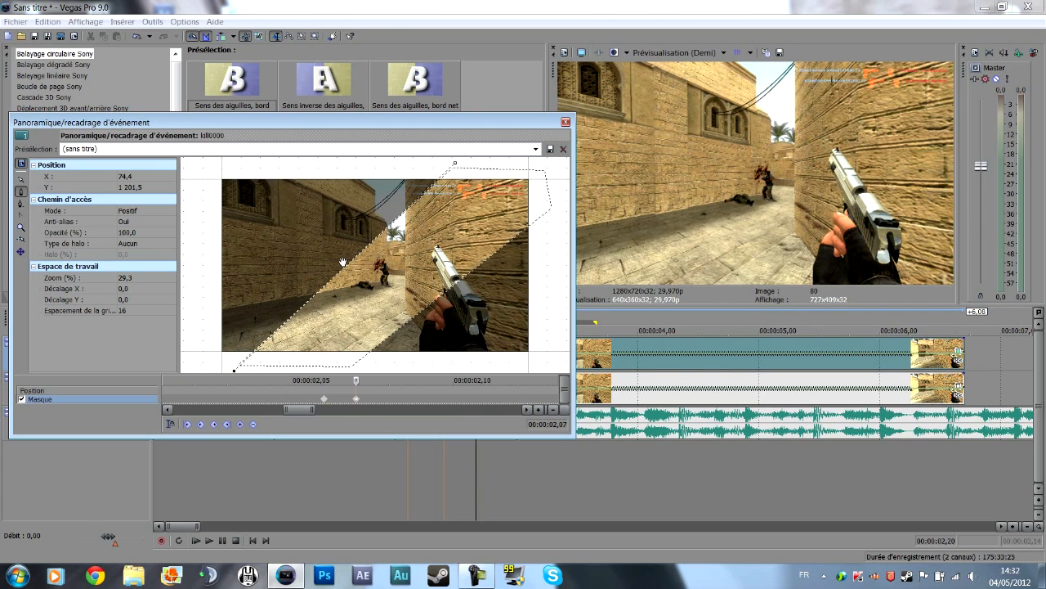
Adjust the new path's two anchors to about X 1485.4, Y -107.0 above the frame and X 60.8, Y 1201.5 below it.
click(21, 179)
drag(455, 164, 458, 163)
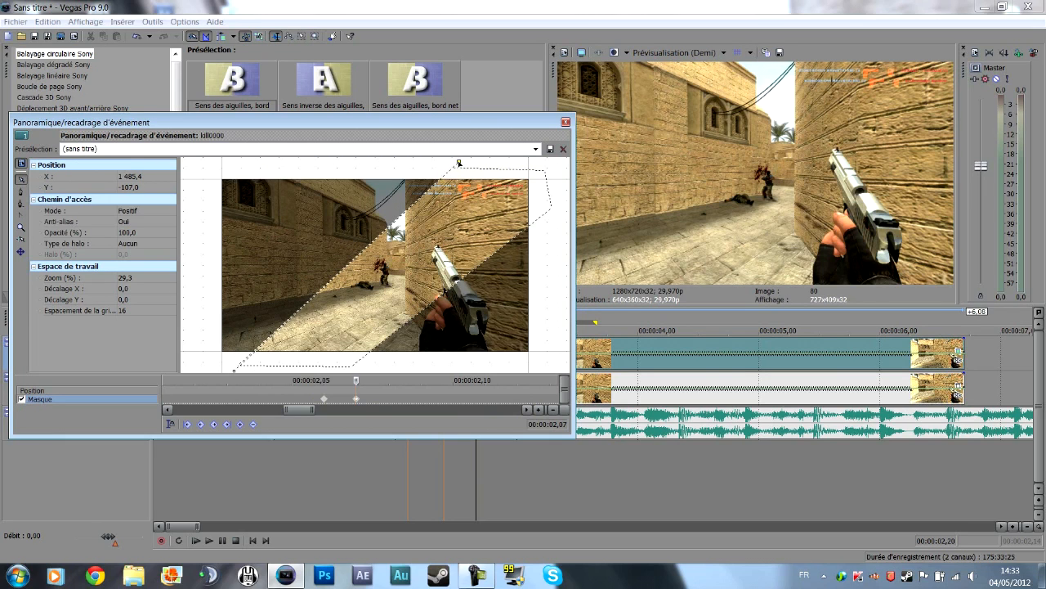
click(234, 370)
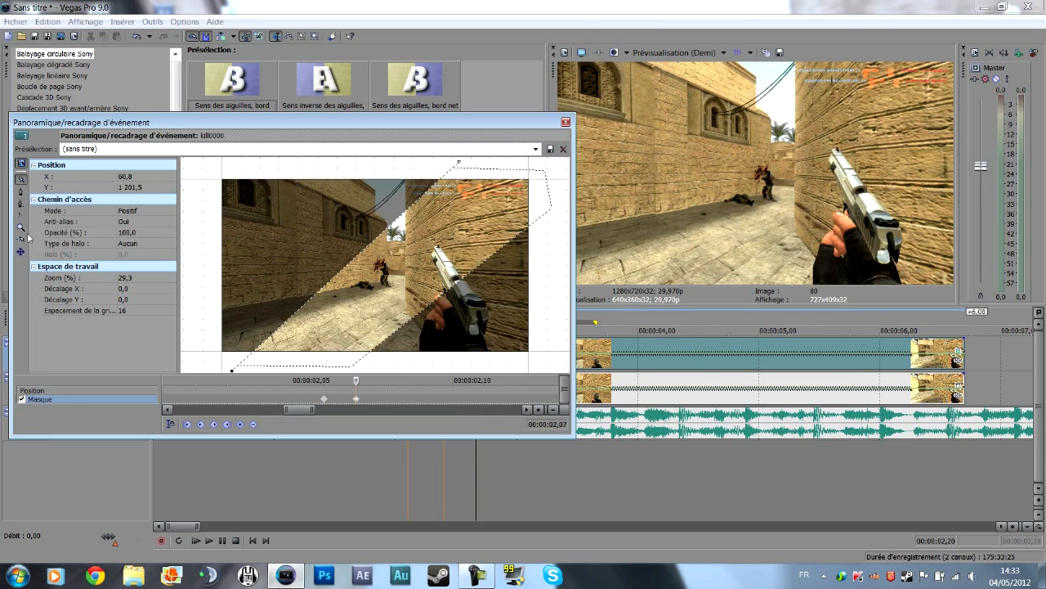
Close the new mask path with an anchor below the frame's lower-left corner and one at X -87.7, Y -64.1 beyond its upper-left corner.
click(21, 191)
click(201, 368)
click(208, 168)
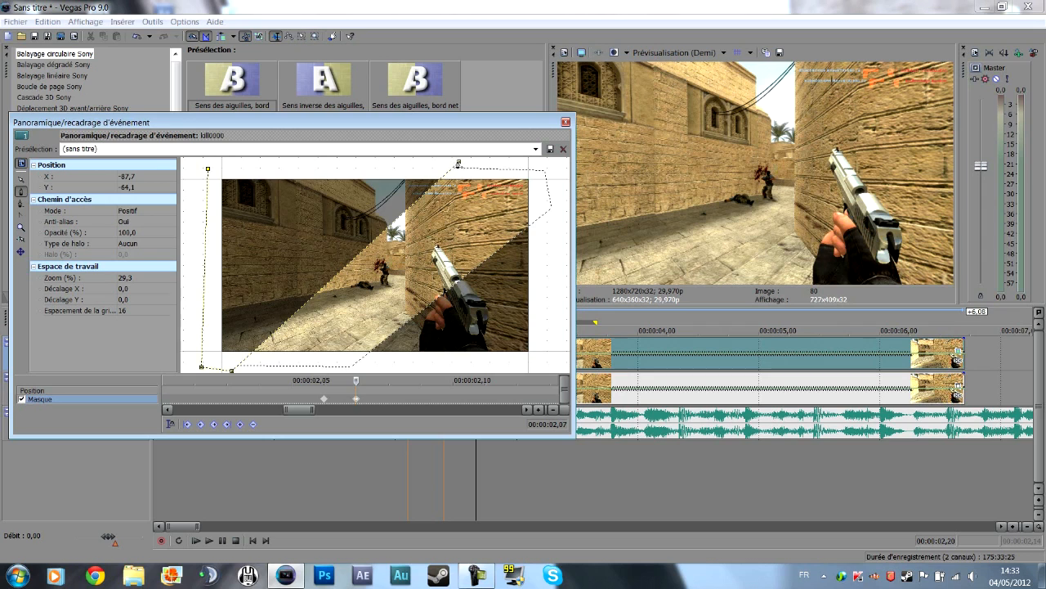
click(458, 161)
Delete all remaining anchors of the old diagonal-band path from the mask keyframe at 00:00:02,07, keeping the upper-left mask.
click(21, 178)
click(504, 170)
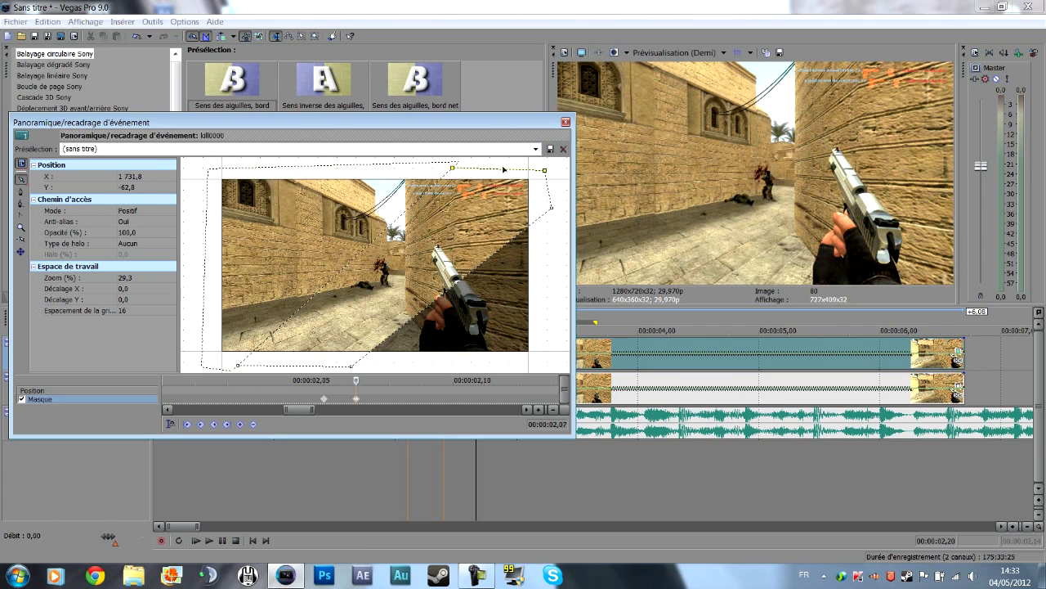
right_click(540, 171)
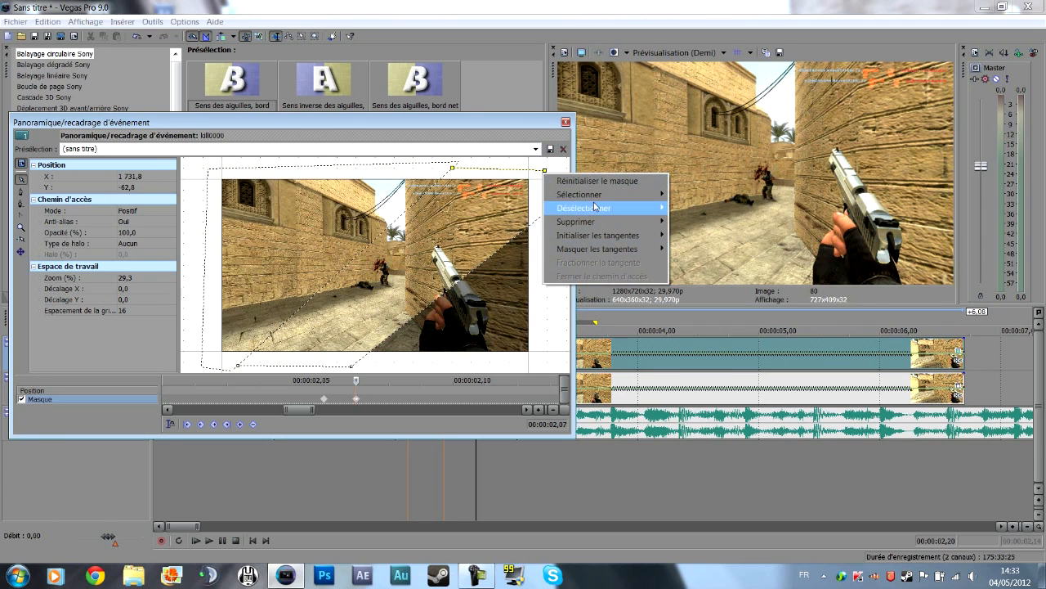
mouse_move(607, 222)
click(719, 276)
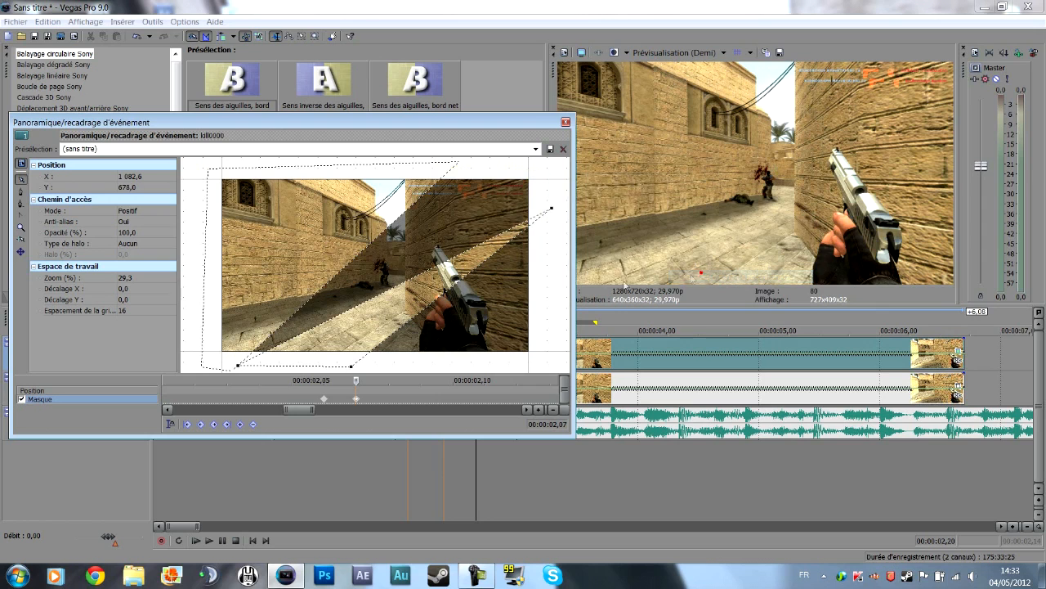
right_click(552, 211)
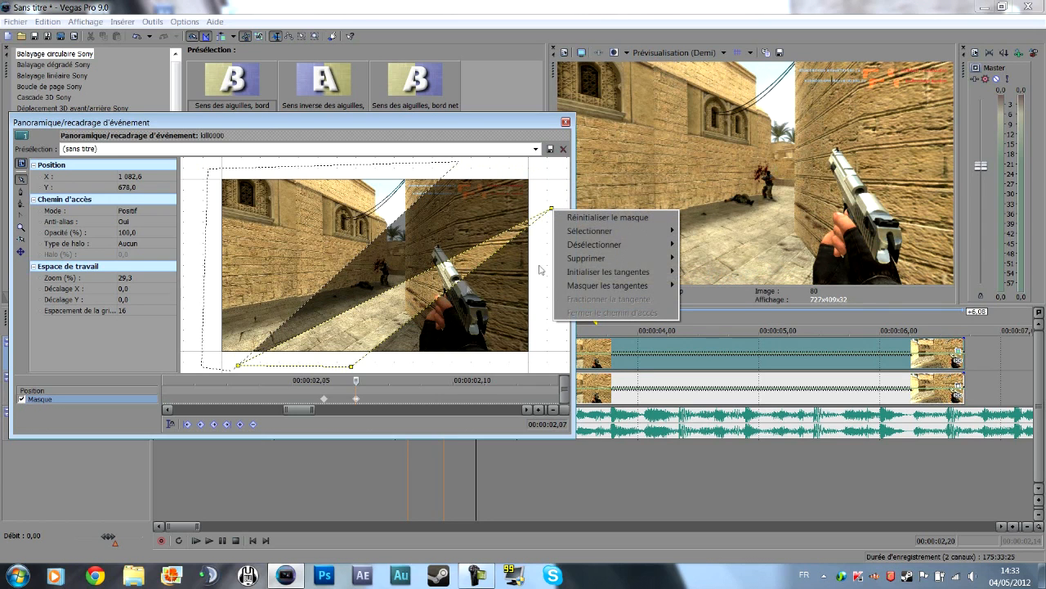
click(746, 339)
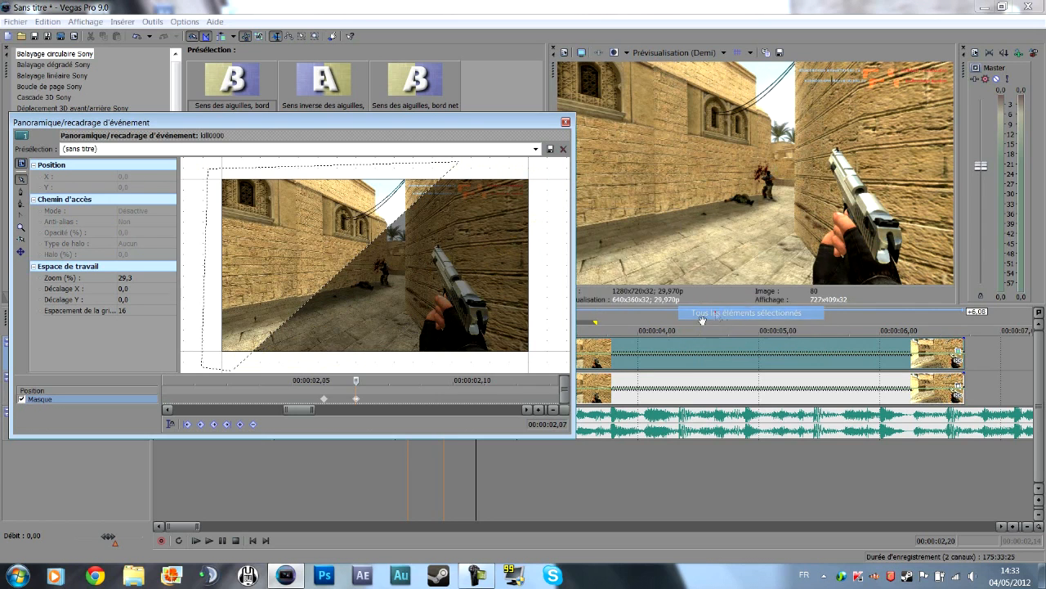
Review the mask shapes across the clip's mask keyframes and close the pan/crop window.
scroll(352, 383, down, 4)
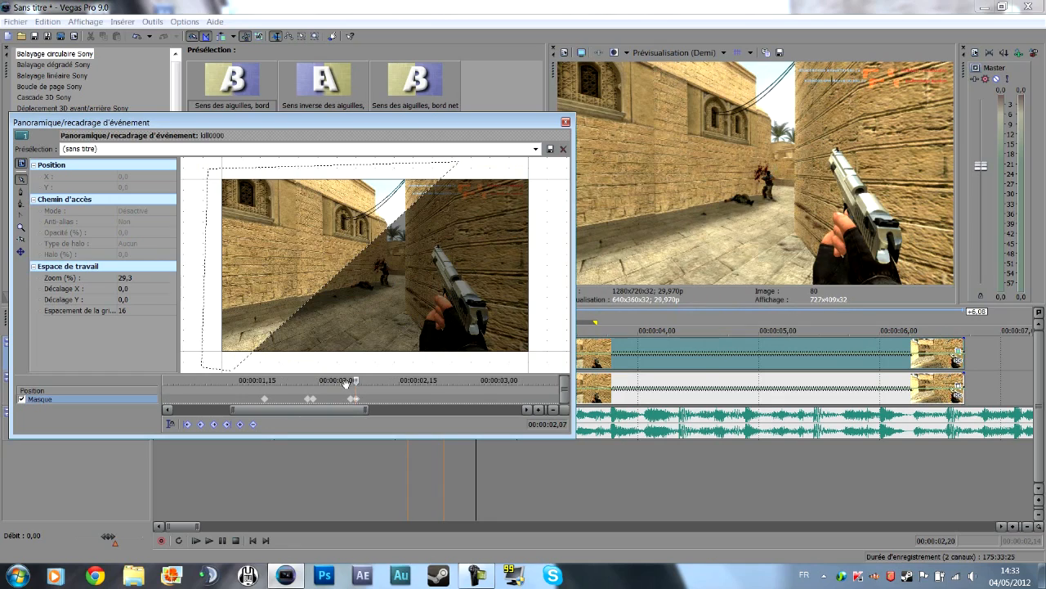
drag(354, 381, 313, 380)
click(264, 399)
drag(389, 125, 249, 118)
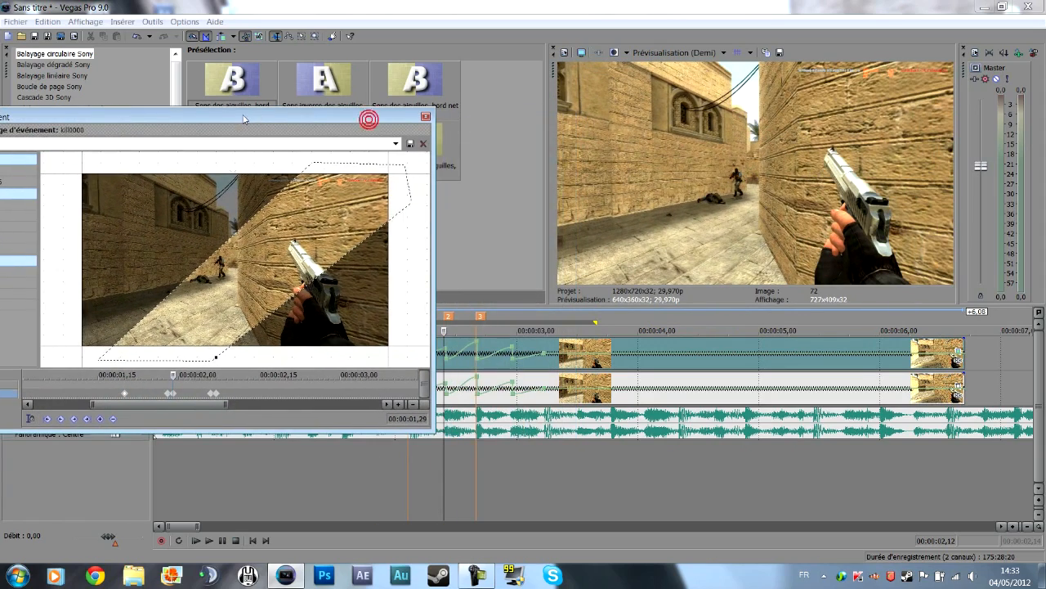
drag(173, 374, 195, 376)
click(425, 117)
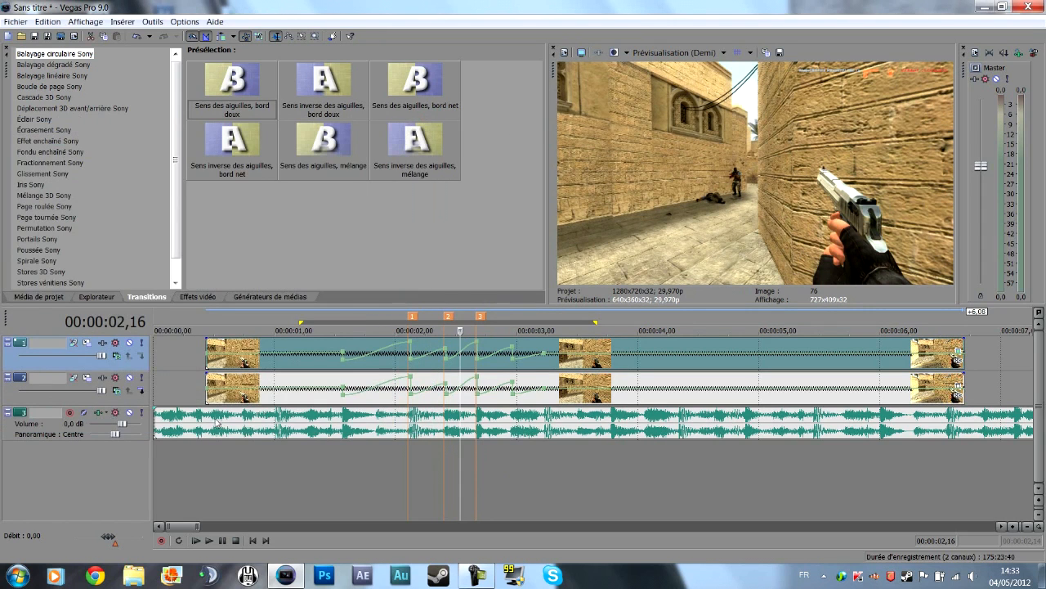
Delete the clip on track 2, inspect the mask up to 00:00:02,20, and undo the deletion.
click(261, 394)
key(Delete)
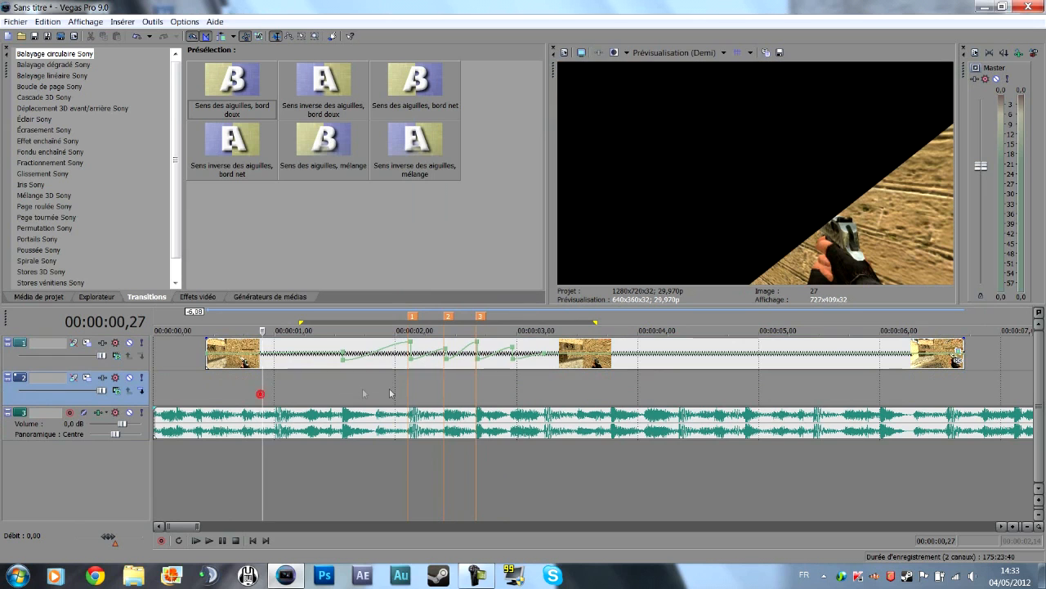
drag(261, 384, 474, 370)
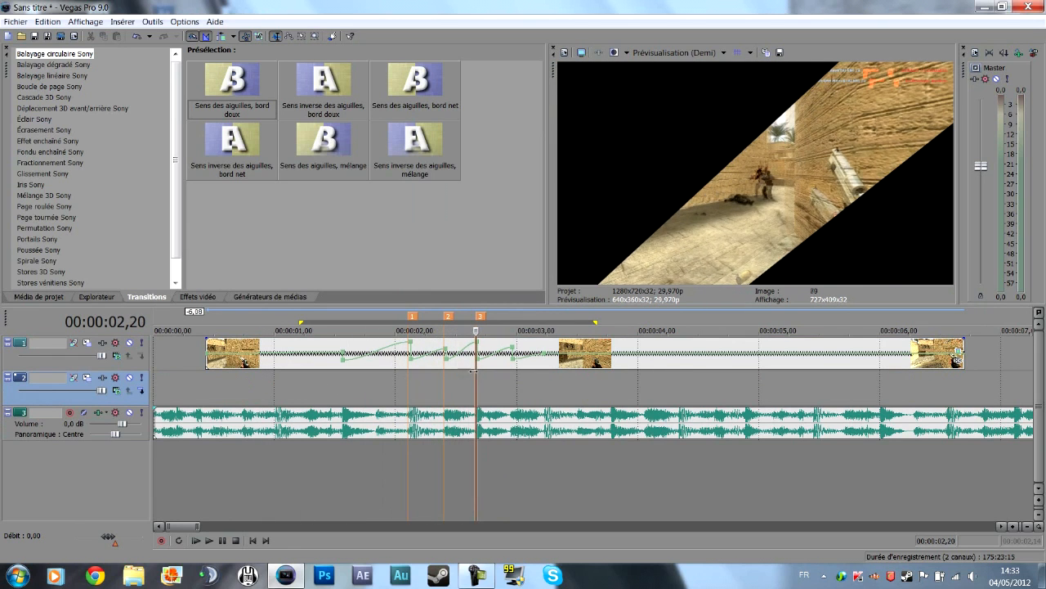
key(ctrl+z)
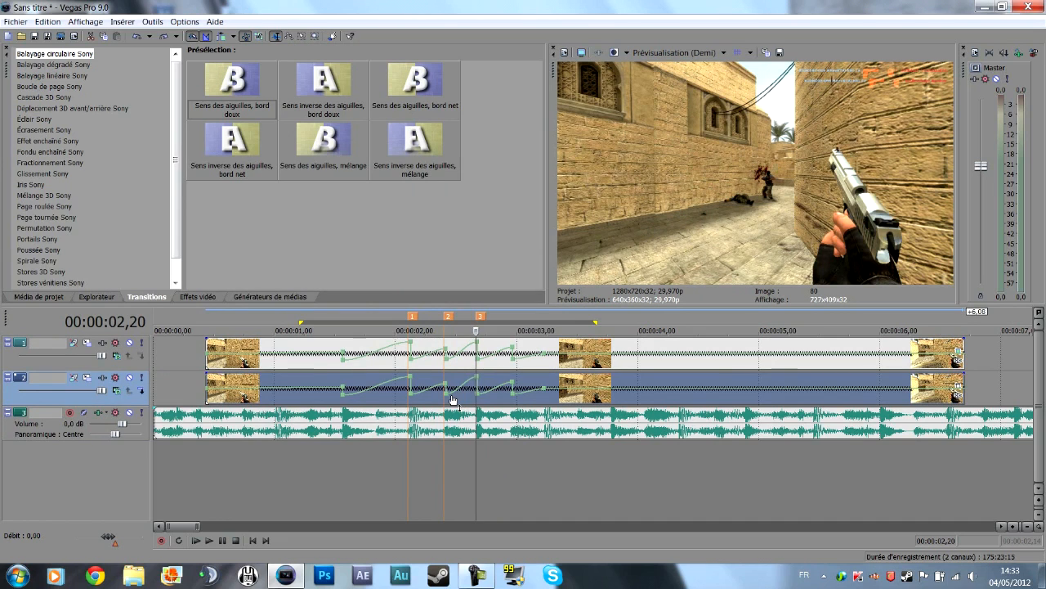
Add the Noir et blanc Sony effect to the masked clip on track 1.
click(438, 350)
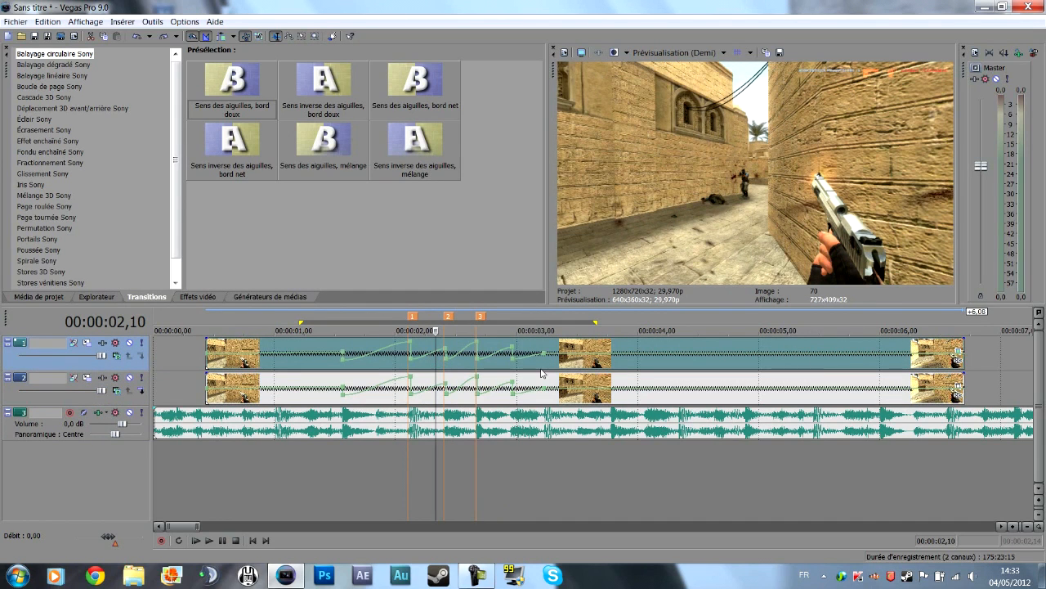
click(957, 362)
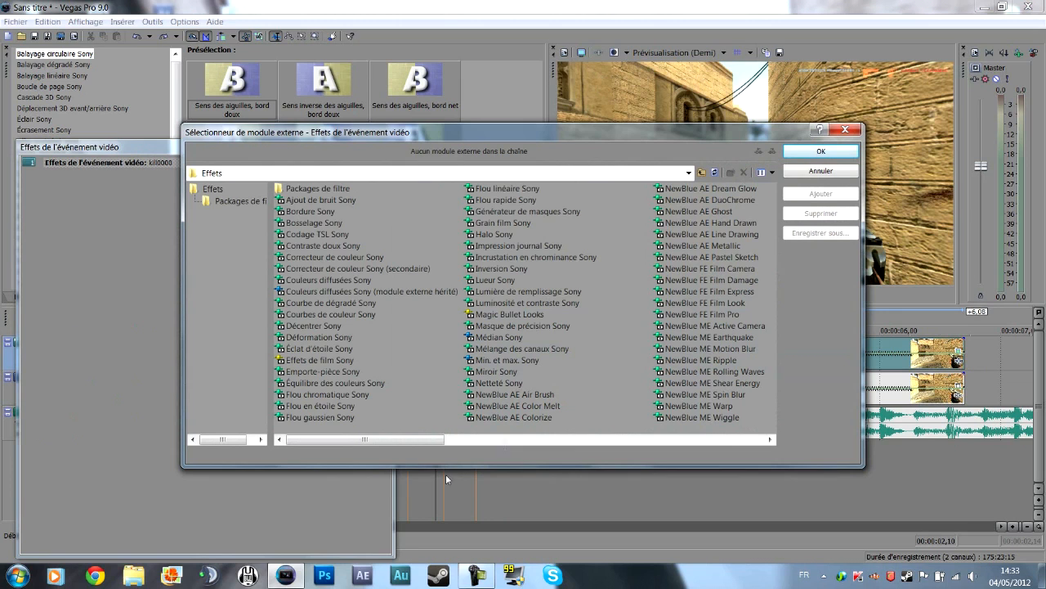
drag(364, 439, 609, 439)
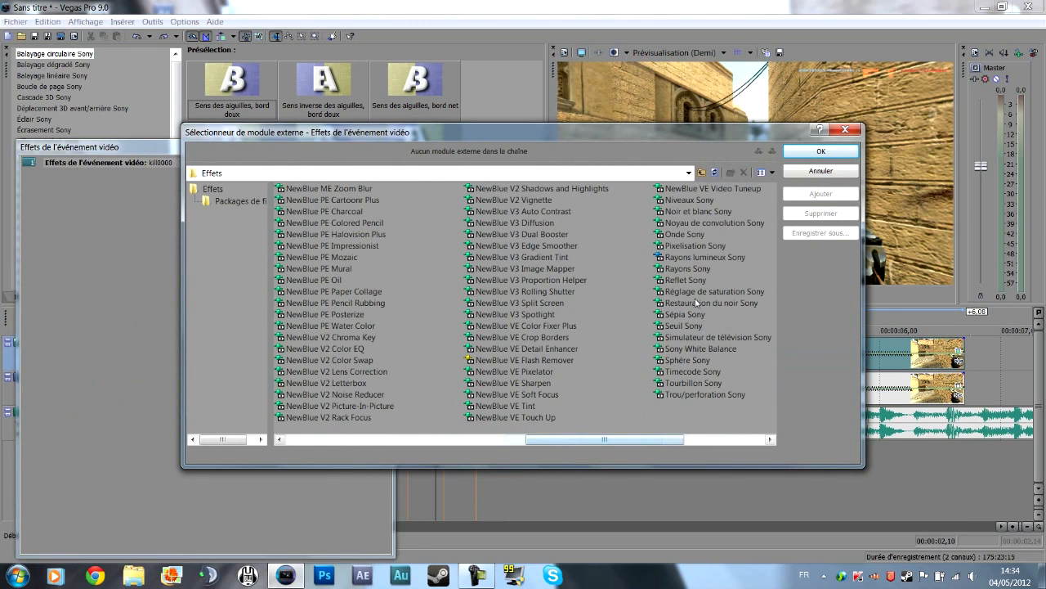
double_click(685, 211)
key(Return)
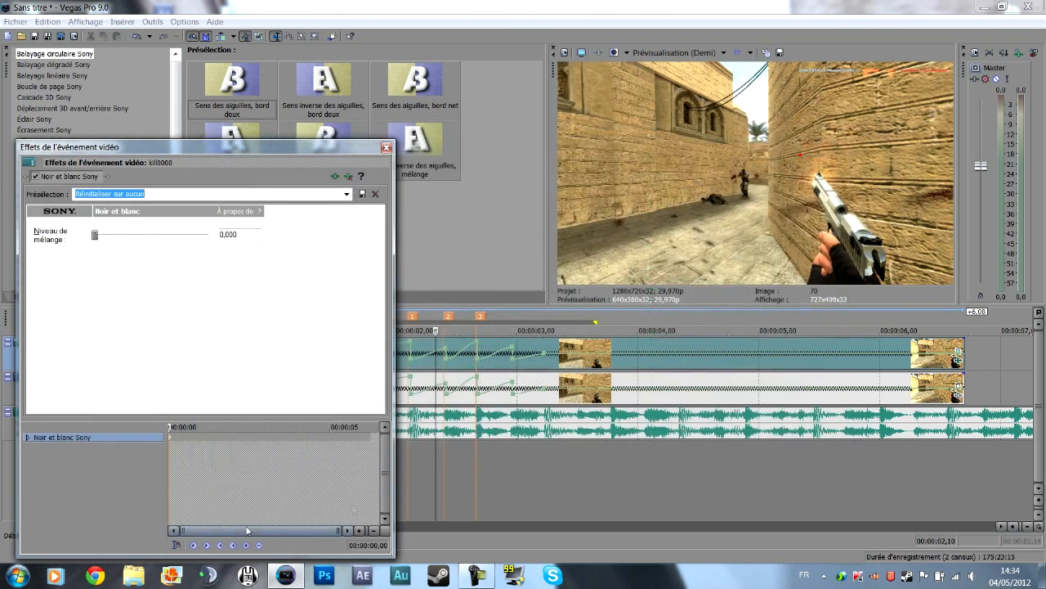
Keyframe the Noir et blanc blend level at 0,000 on 00:00:01,20 and 1,000 on 00:00:01,21.
drag(172, 426, 222, 426)
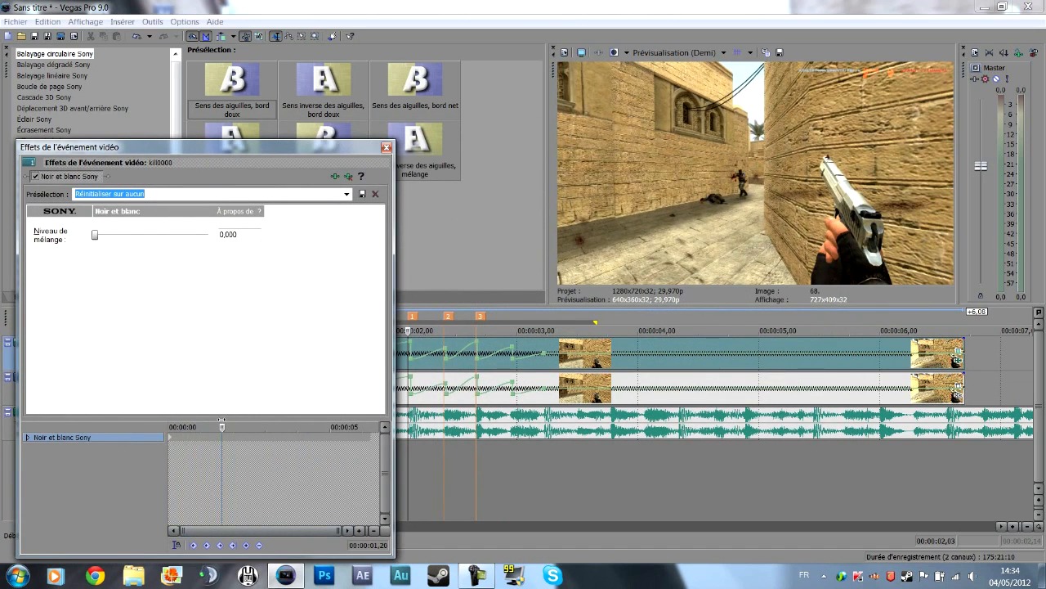
click(246, 546)
scroll(225, 443, up, 8)
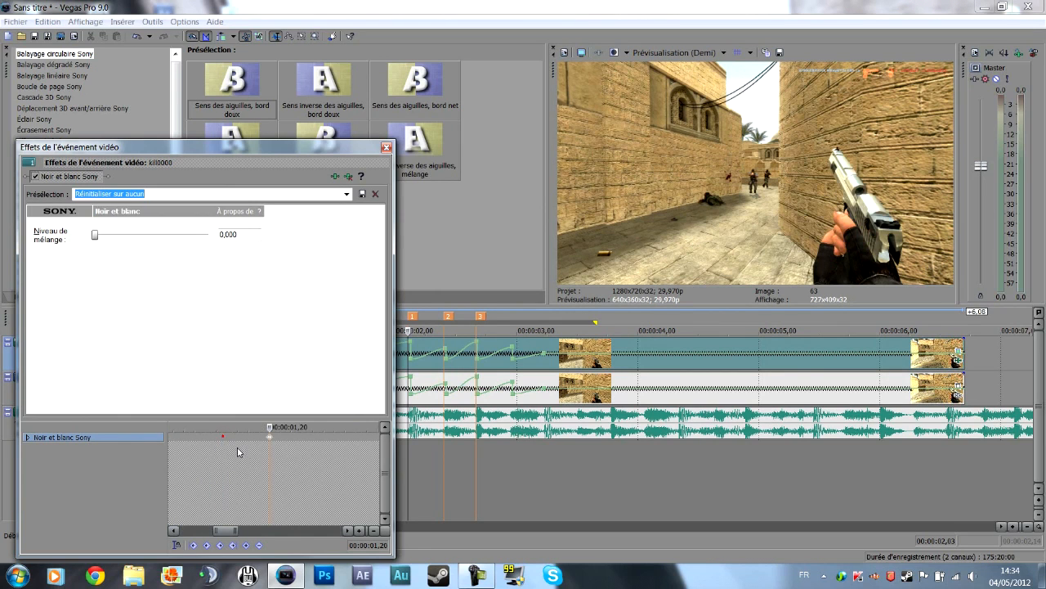
click(278, 422)
key(Right)
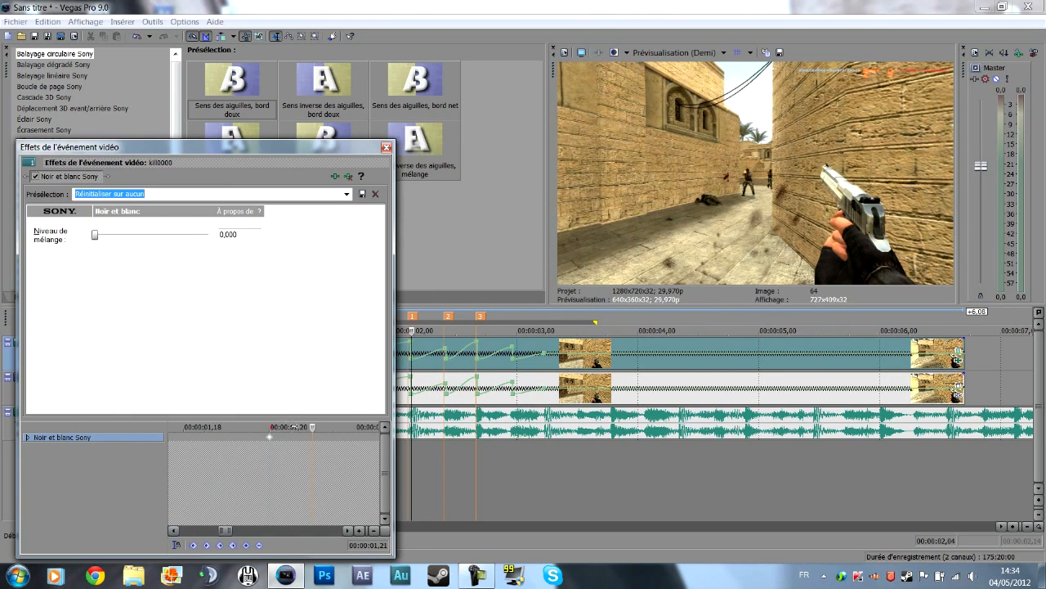
drag(95, 236, 292, 242)
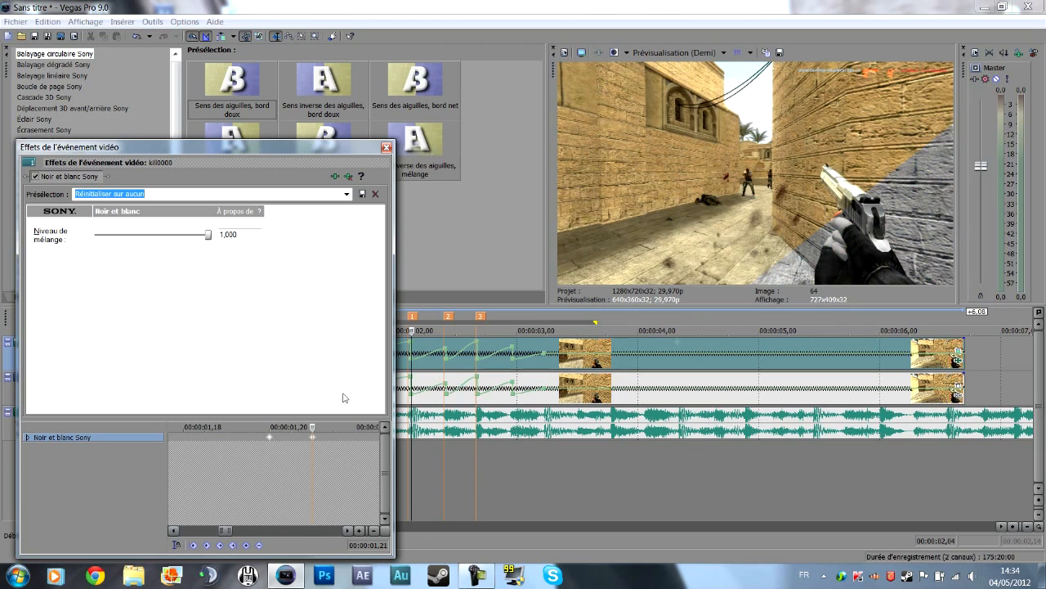
Keyframe the Noir et blanc blend level at 1,000 on 00:00:01,29 and 0,000 on 00:00:01,28.
click(281, 427)
click(345, 427)
drag(313, 426, 265, 429)
click(259, 439)
click(258, 424)
key(space)
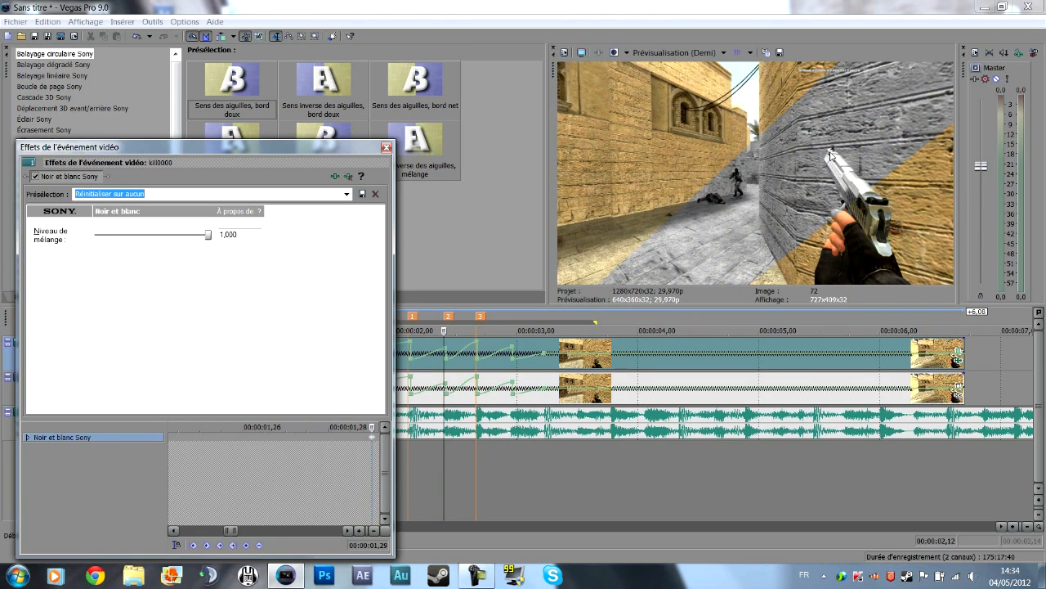
drag(373, 428, 327, 428)
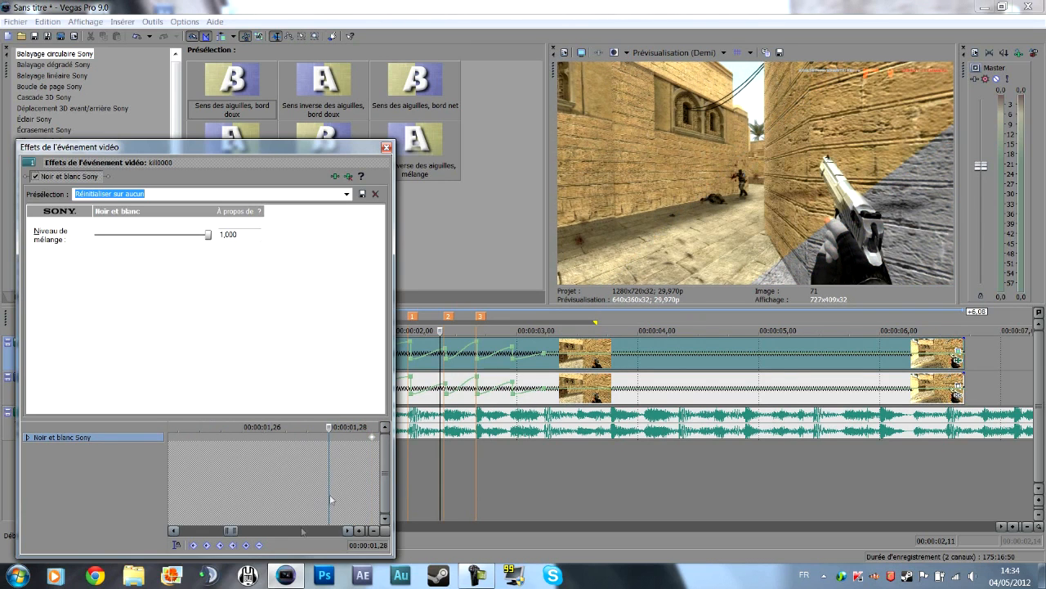
drag(207, 234, 33, 239)
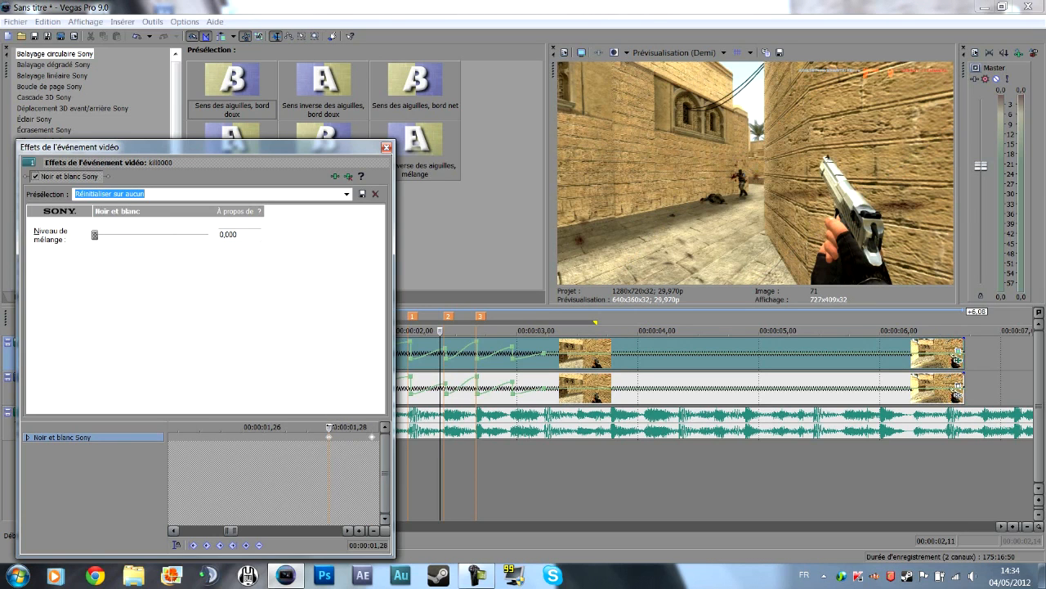
Keyframe the Noir et blanc blend level at 1,000 on 00:00:02,08 and 0,000 on 00:00:02,07.
drag(327, 424, 355, 418)
scroll(276, 452, down, 4)
scroll(359, 423, up, 4)
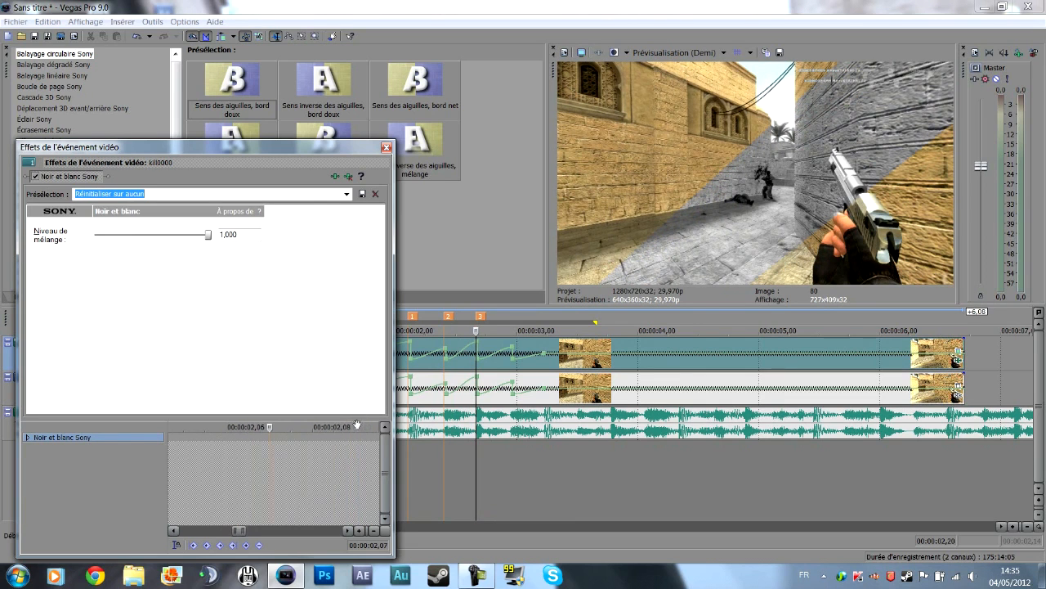
mouse_move(273, 429)
mouse_down()
mouse_move(296, 428)
mouse_move(288, 426)
mouse_up()
drag(207, 235, 57, 241)
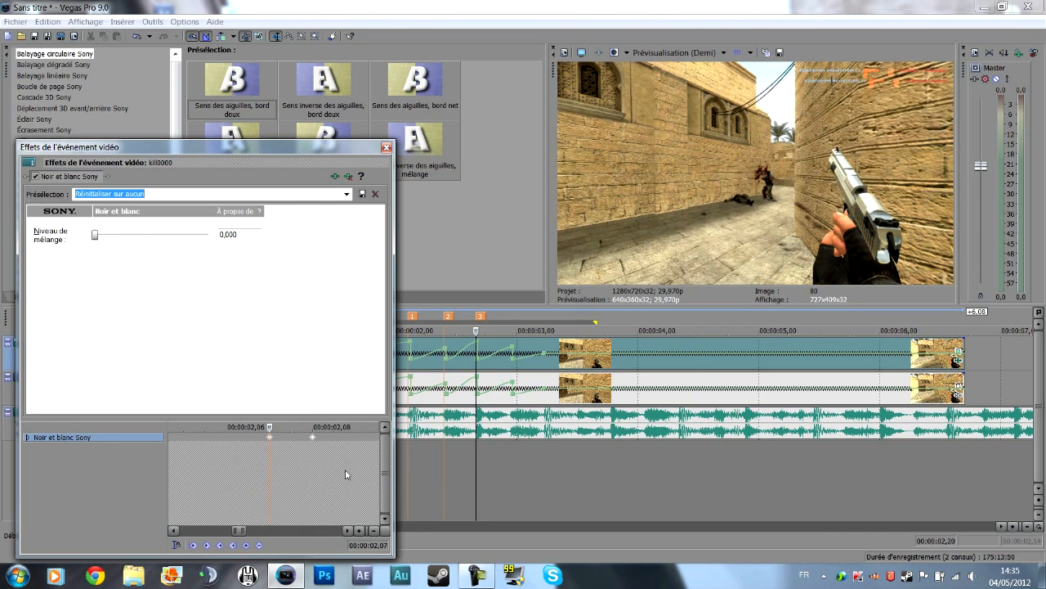
Keyframe the Noir et blanc blend level at 0,000 on 00:00:02,16 and close the effects window.
drag(270, 430, 350, 431)
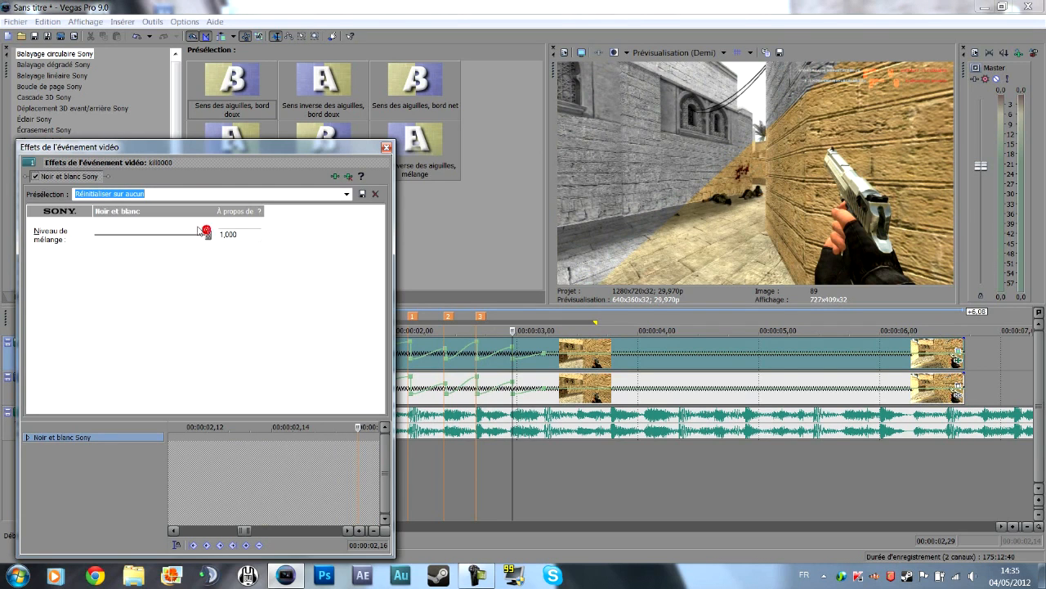
drag(207, 236, 98, 237)
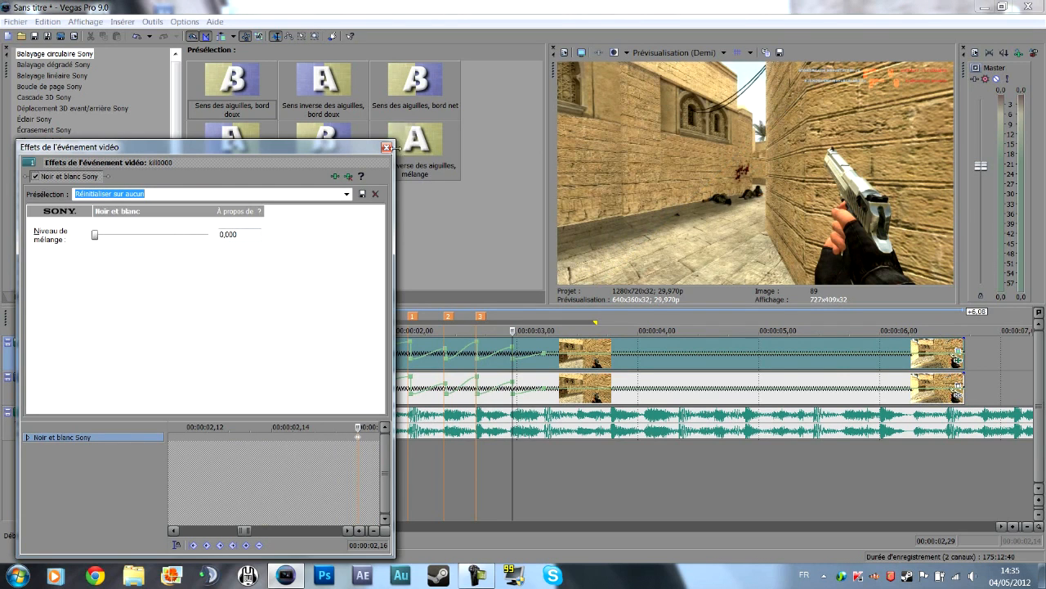
click(387, 147)
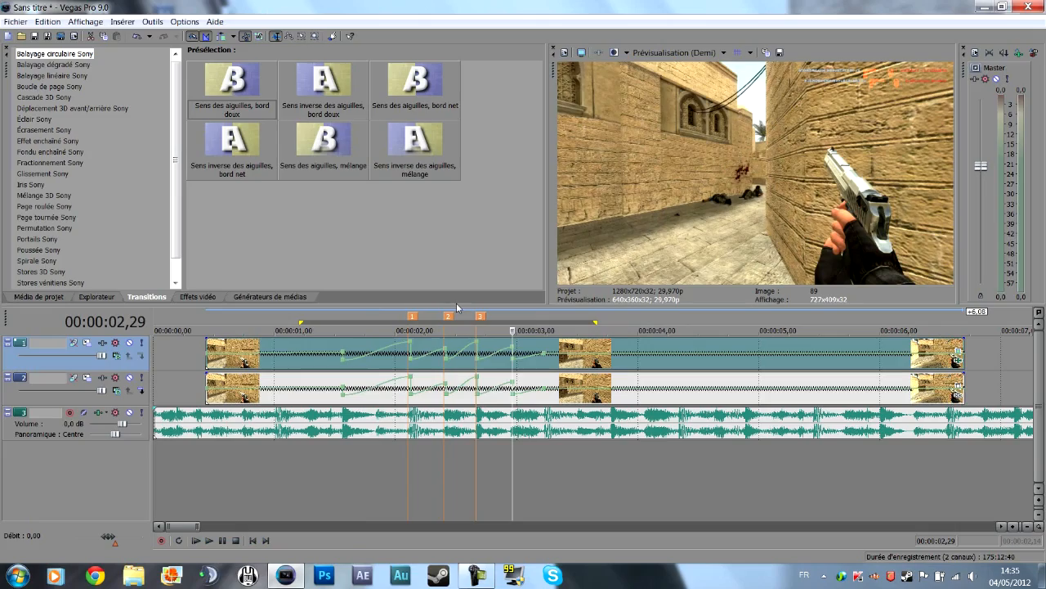
Play back the sequence from about 00:00:01,20 to check the black-and-white sections against the music markers.
key(space)
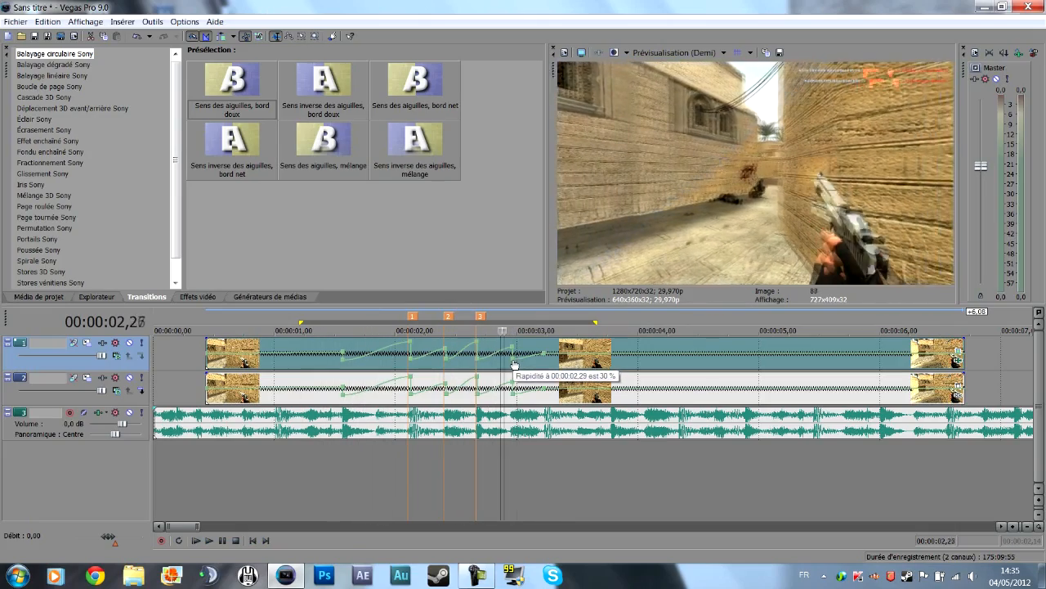
click(357, 465)
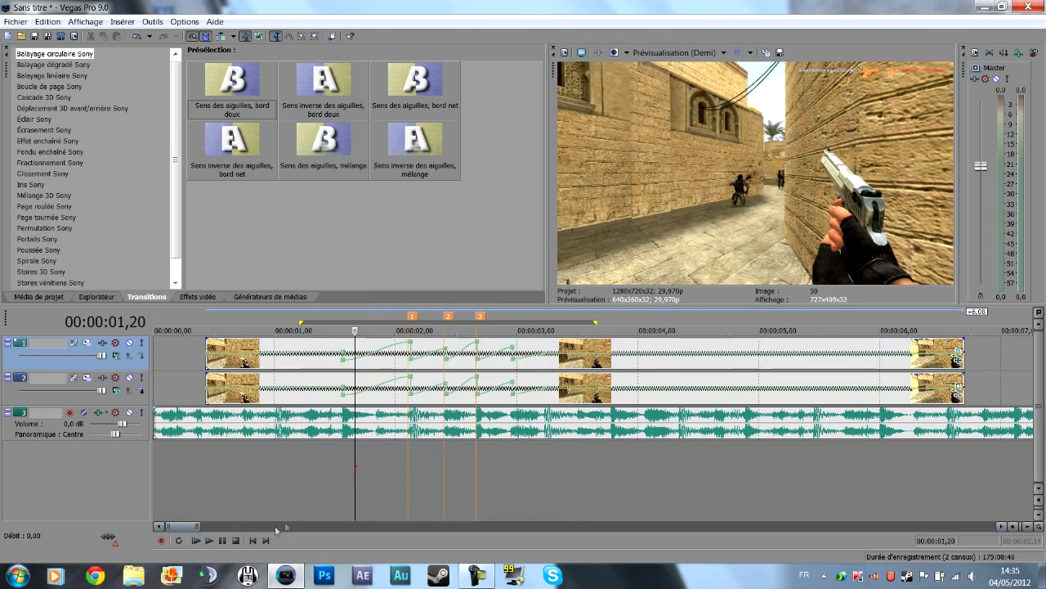
click(215, 541)
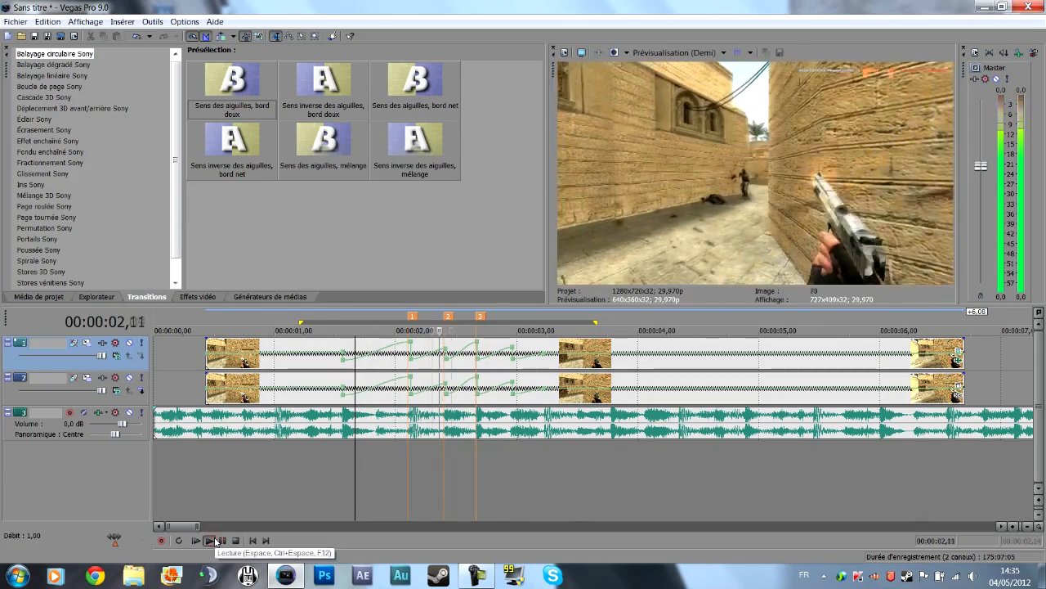
click(215, 540)
key(space)
key(space)
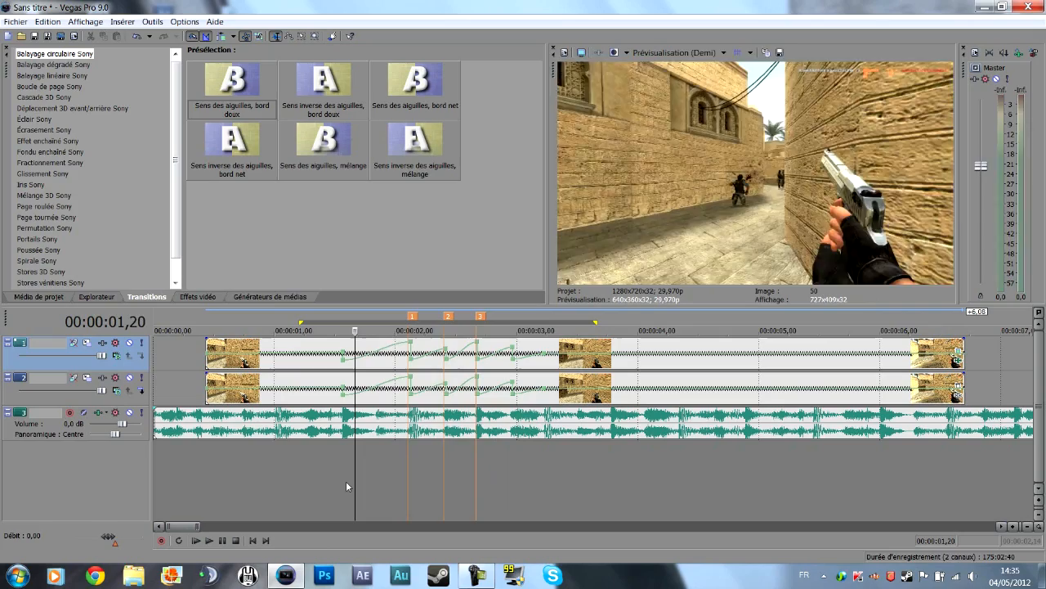
key(space)
key(space)
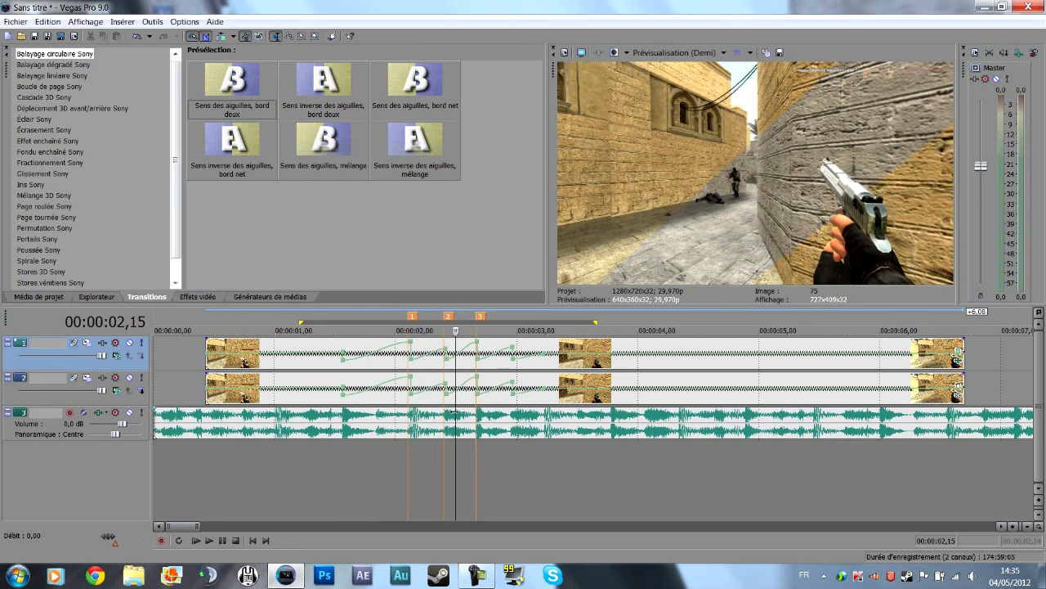
Add the Flou gaussien Sony effect to the top track's clip and set its preset to Réinitialiser sur aucun.
drag(454, 411, 477, 405)
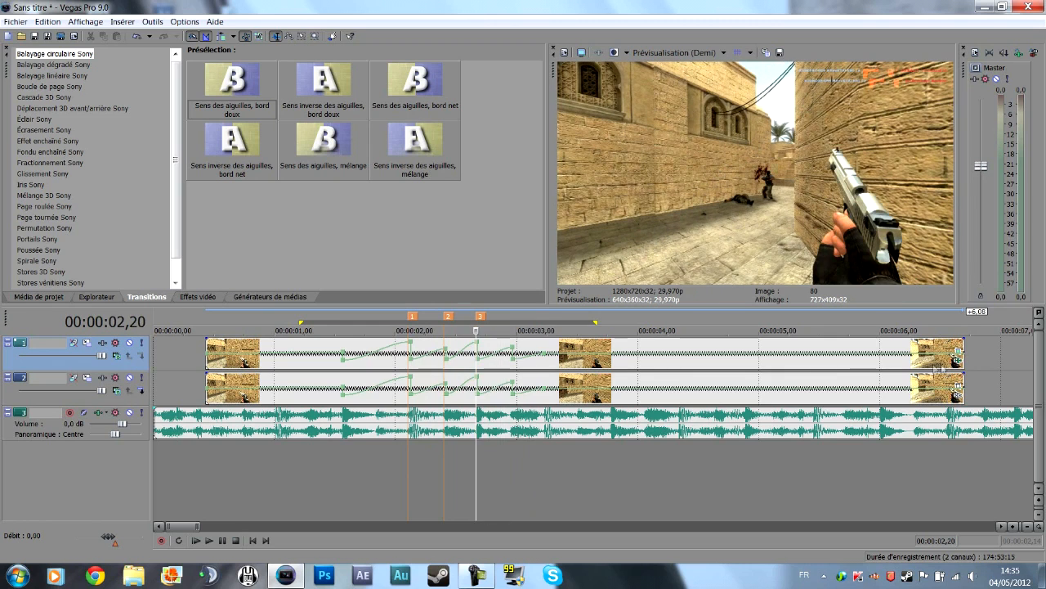
click(958, 361)
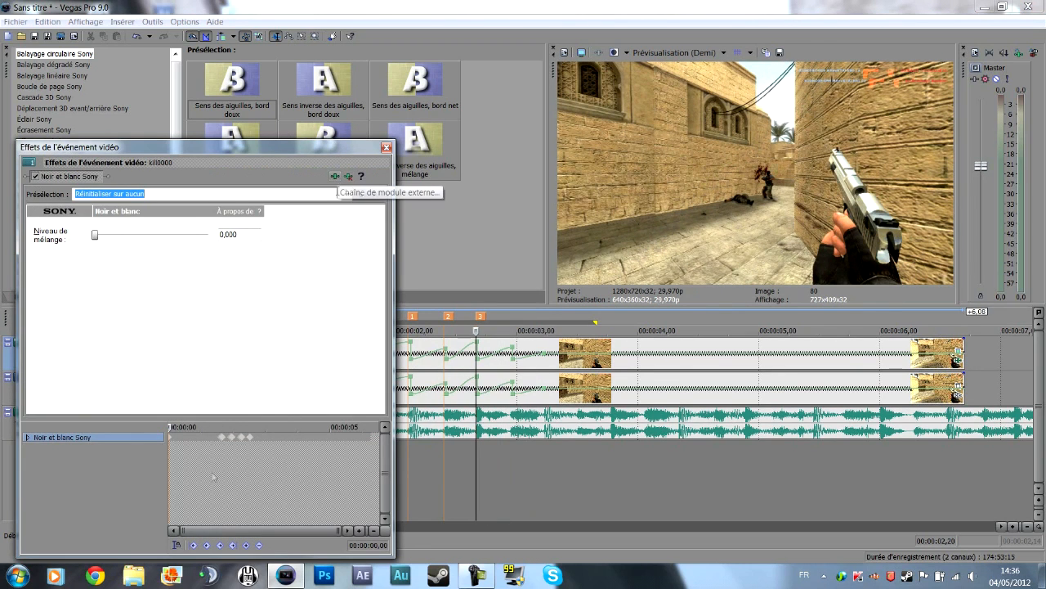
click(336, 176)
double_click(318, 417)
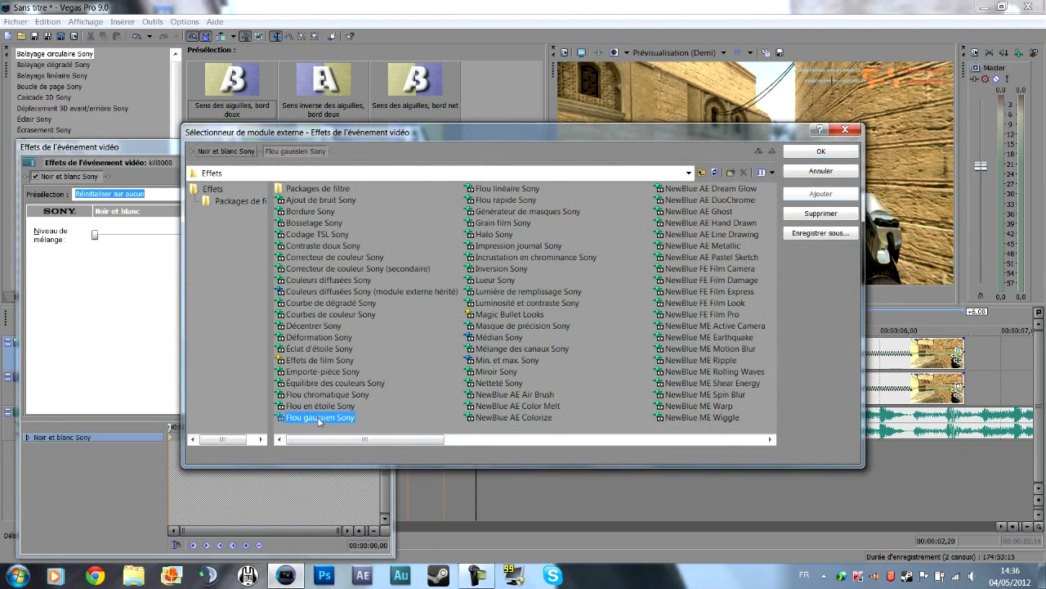
key(Return)
click(347, 193)
click(145, 218)
Keyframe the Flou gaussien effect with no blur on 00:00:01,19 and with the Flou censuré preset on 00:00:01,20.
drag(170, 428, 221, 429)
scroll(242, 457, up, 5)
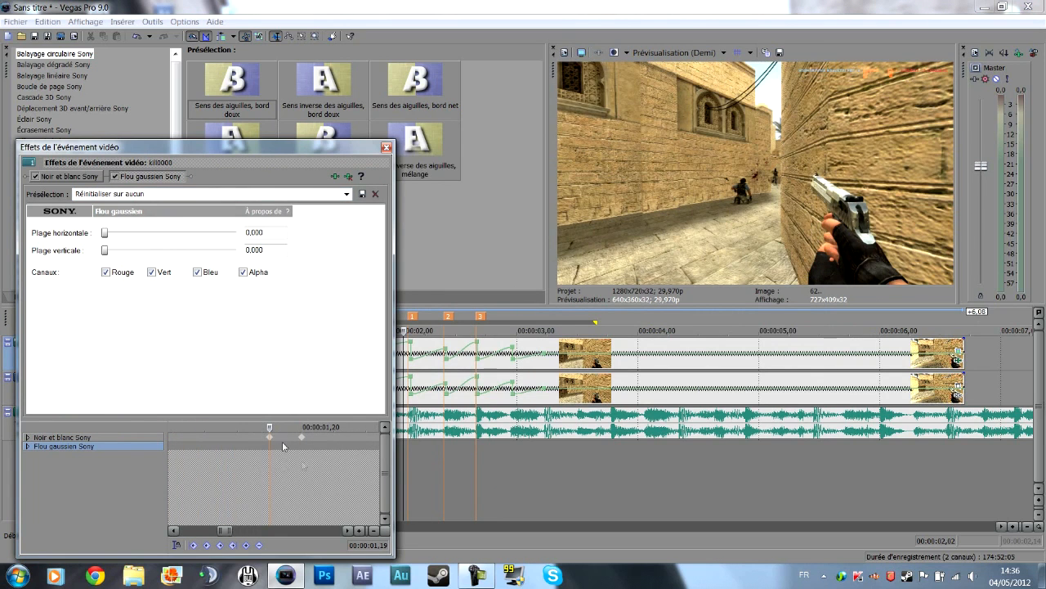
click(246, 544)
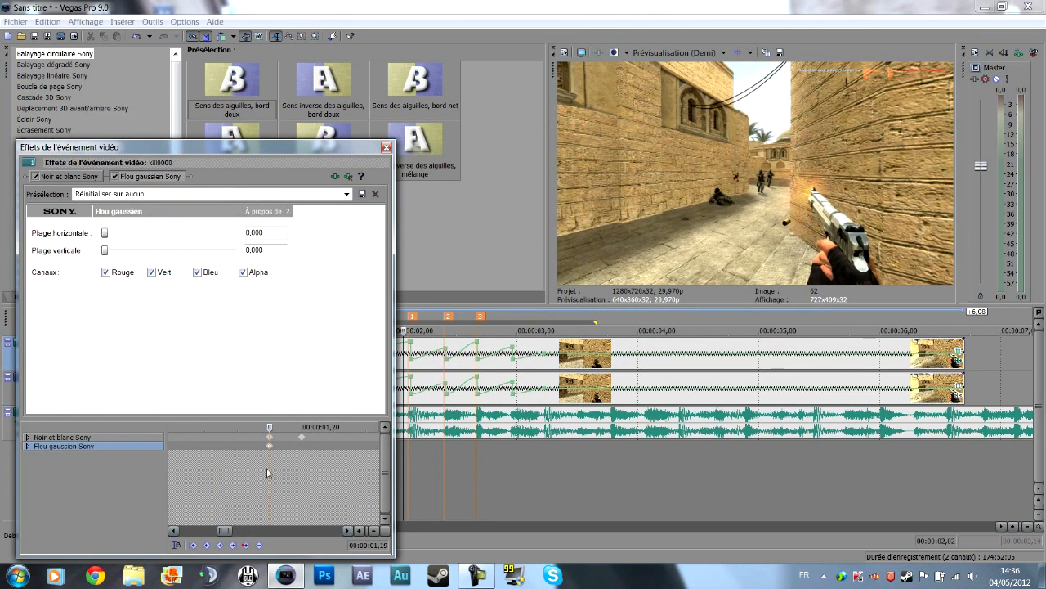
click(346, 195)
click(346, 199)
scroll(346, 199, down, 3)
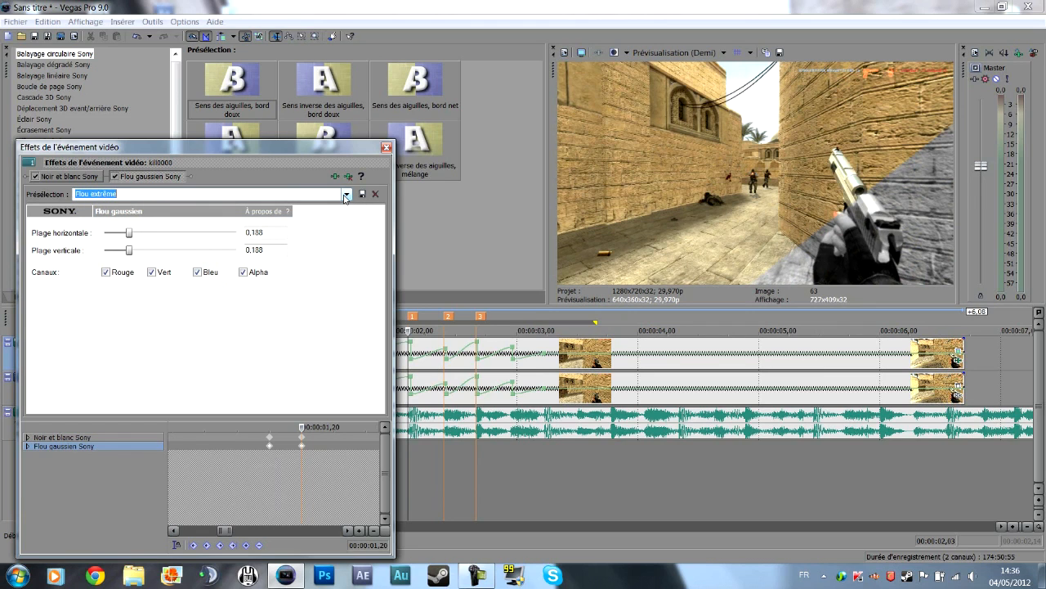
scroll(346, 198, down, 2)
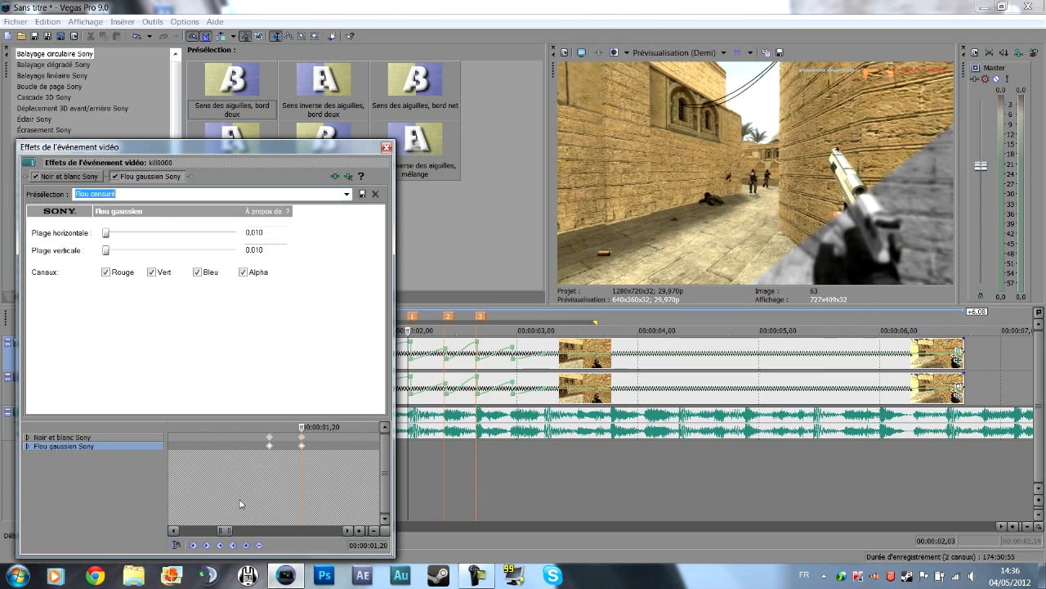
Keyframe the Flou gaussien effect with no blur on 00:00:01,28 and copy the 0,010 blur keyframe to 00:00:01,29.
click(309, 440)
scroll(302, 439, up, 3)
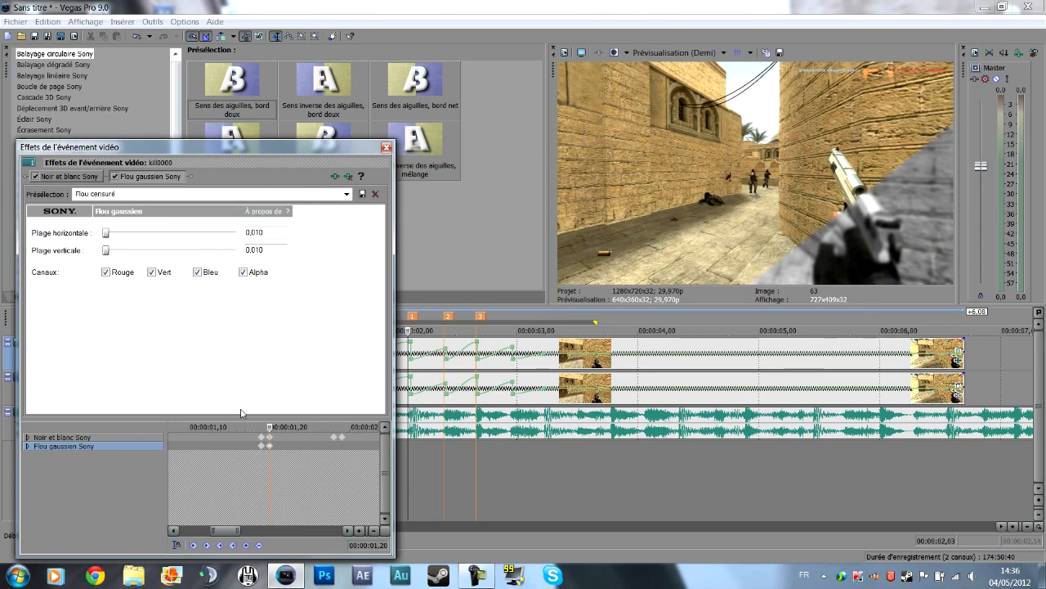
drag(270, 426, 333, 427)
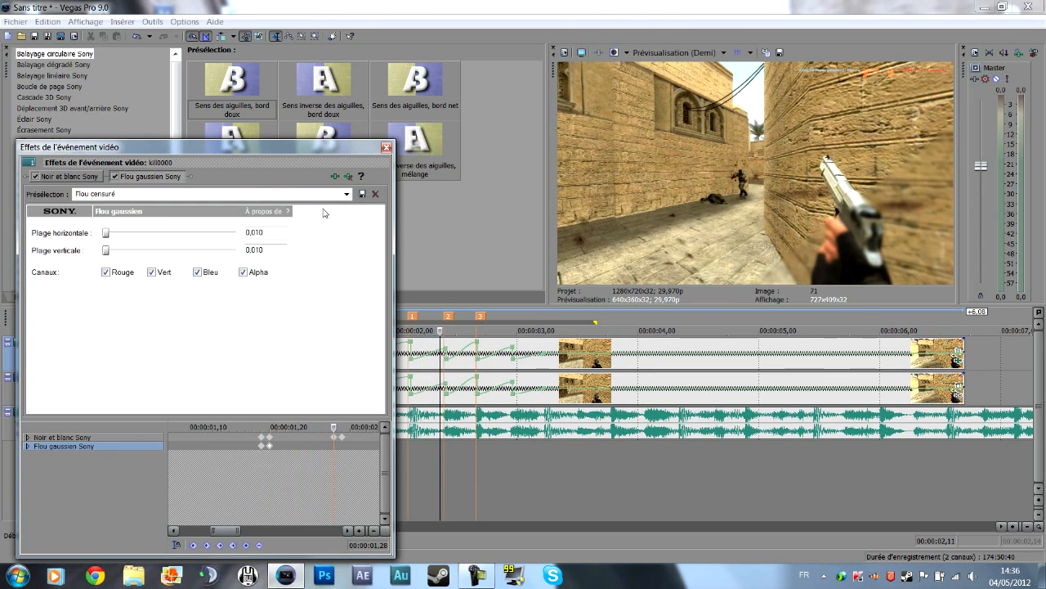
click(347, 194)
click(157, 216)
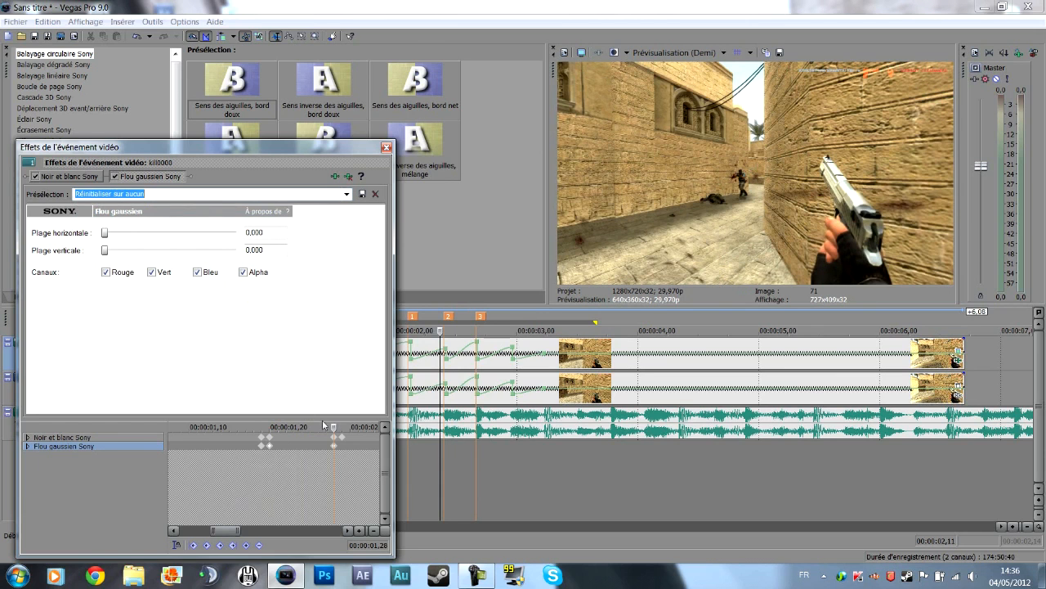
drag(335, 425, 340, 425)
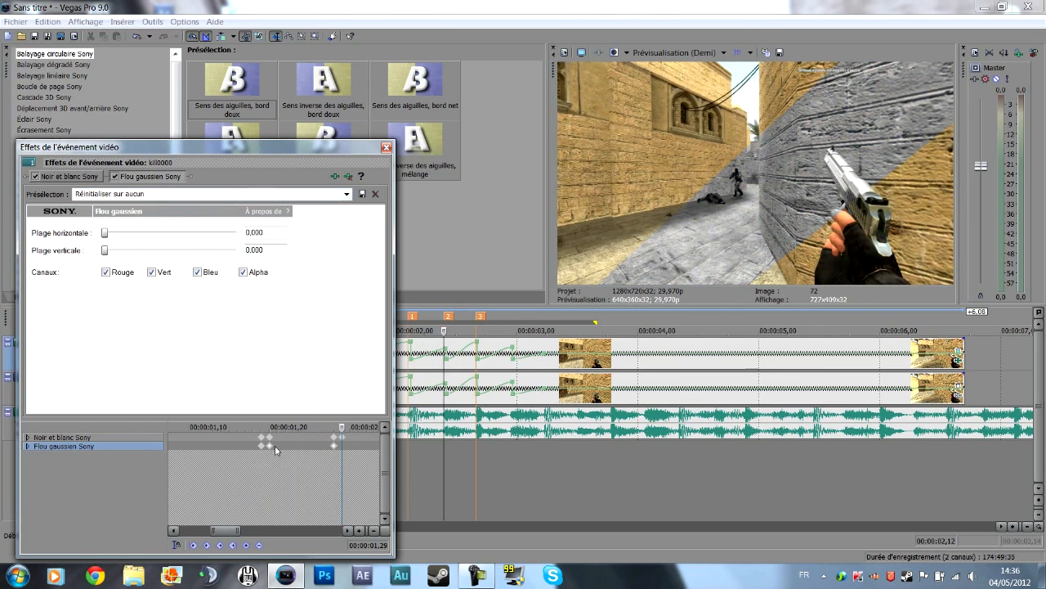
click(269, 445)
drag(270, 446, 343, 445)
Keyframe the Flou gaussien effect at 0,010 on 00:00:02,08 and reset it to no blur on 00:00:02,07.
drag(227, 532, 244, 532)
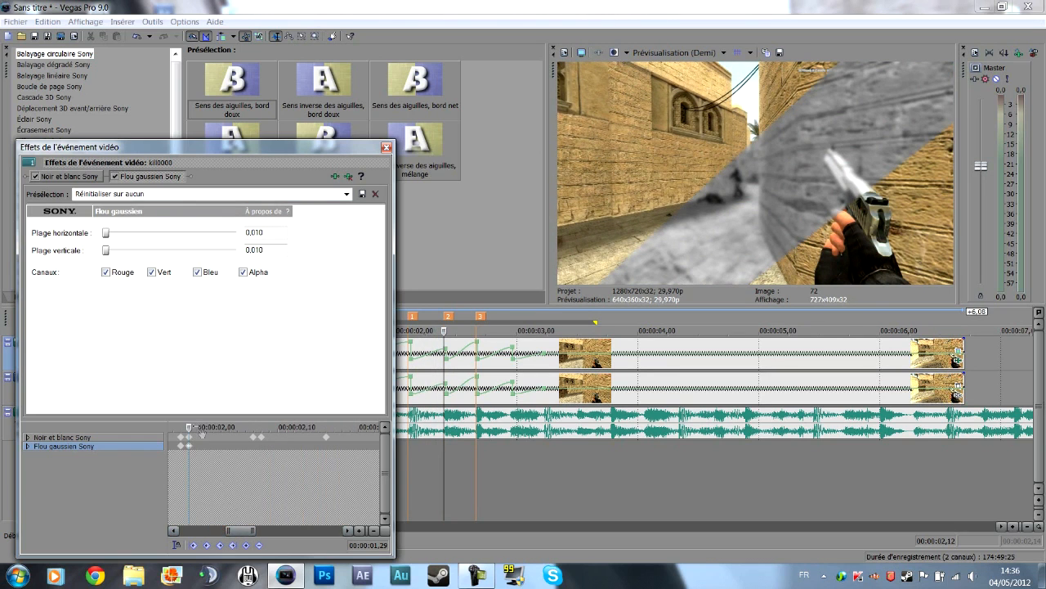
click(260, 429)
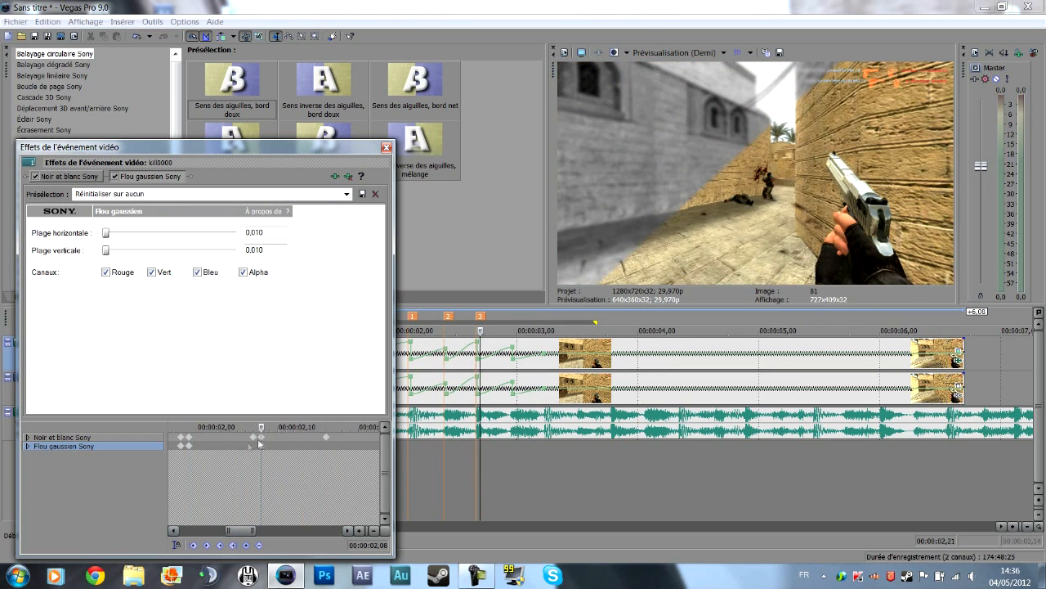
key(Left)
click(347, 194)
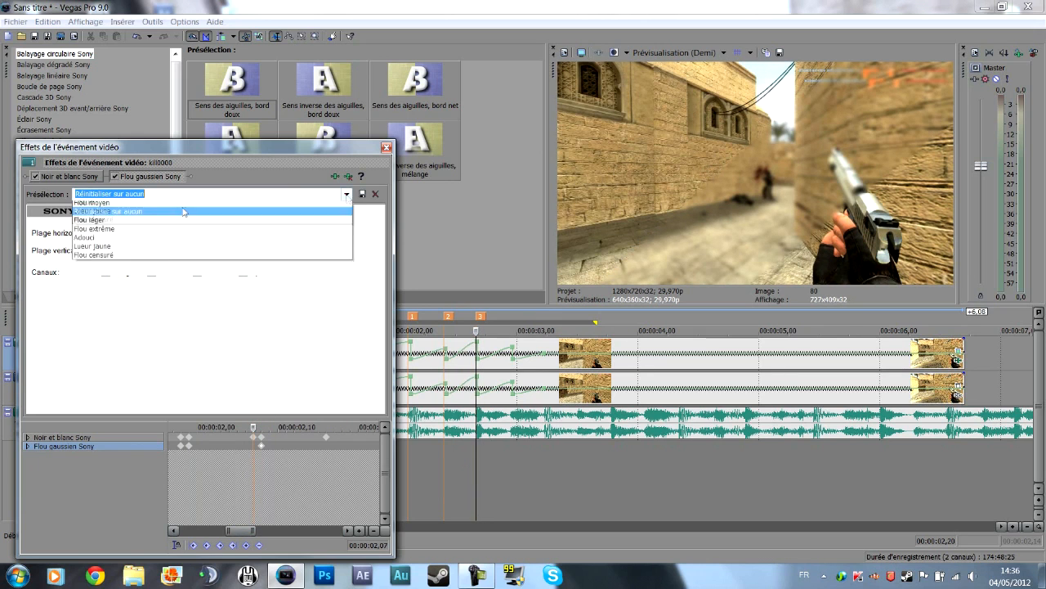
click(130, 214)
Keyframe the Flou gaussien effect with no blur on 00:00:02,16 and close the effects window.
drag(253, 427, 327, 429)
click(346, 194)
click(144, 215)
click(387, 148)
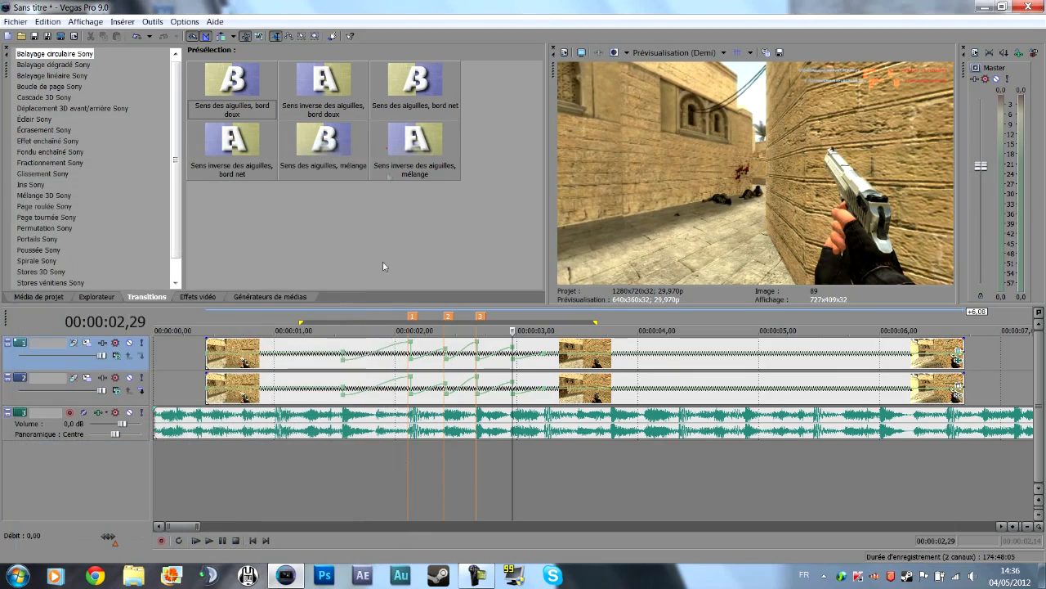
Play back the sequence from about 00:00:01,12 and scrub across the markers to check the blurred black-and-white sections.
key(space)
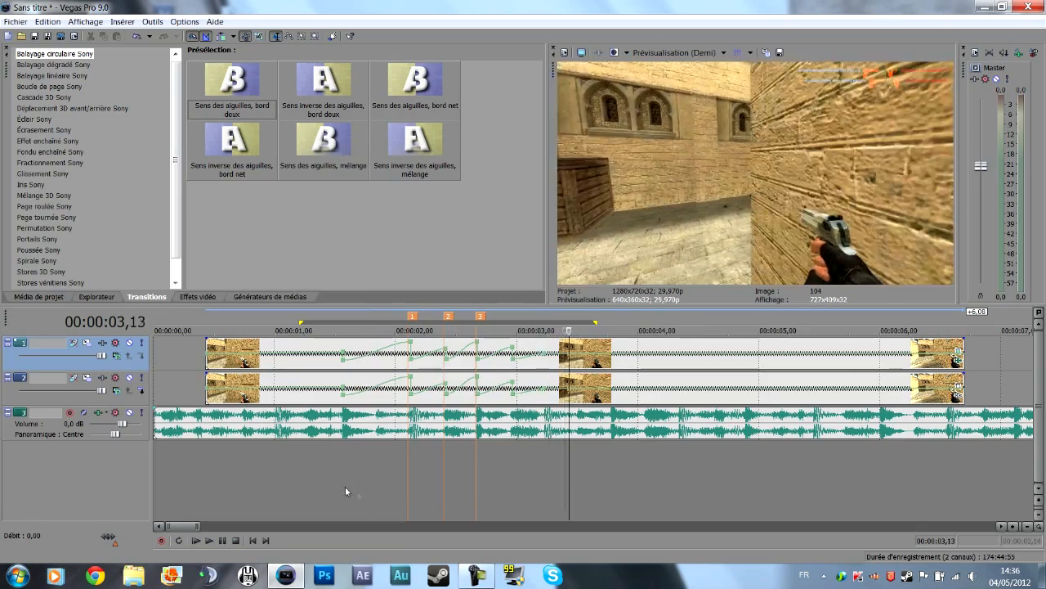
click(324, 466)
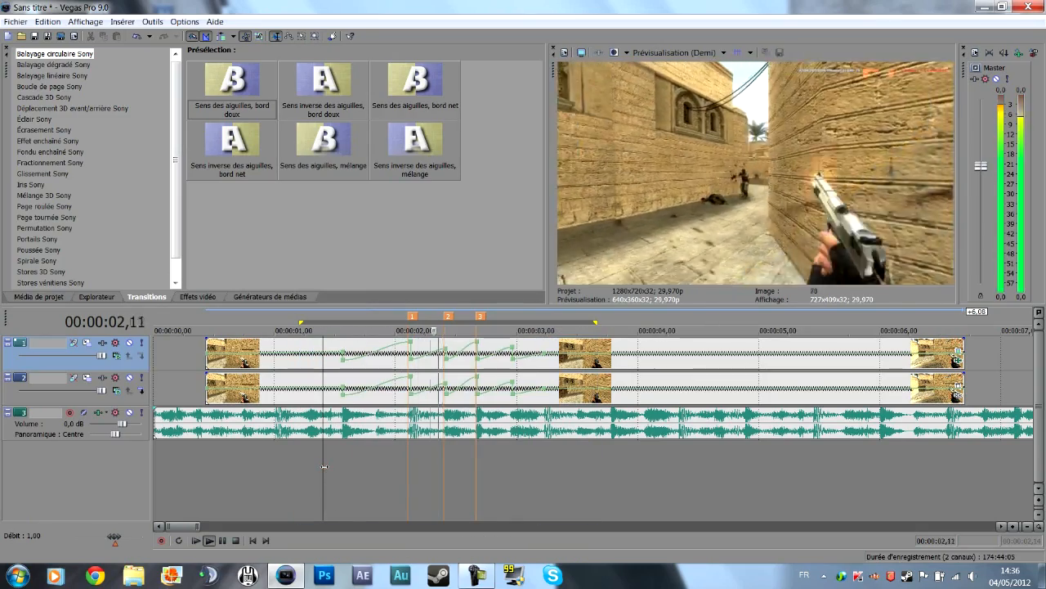
click(324, 466)
key(space)
click(432, 457)
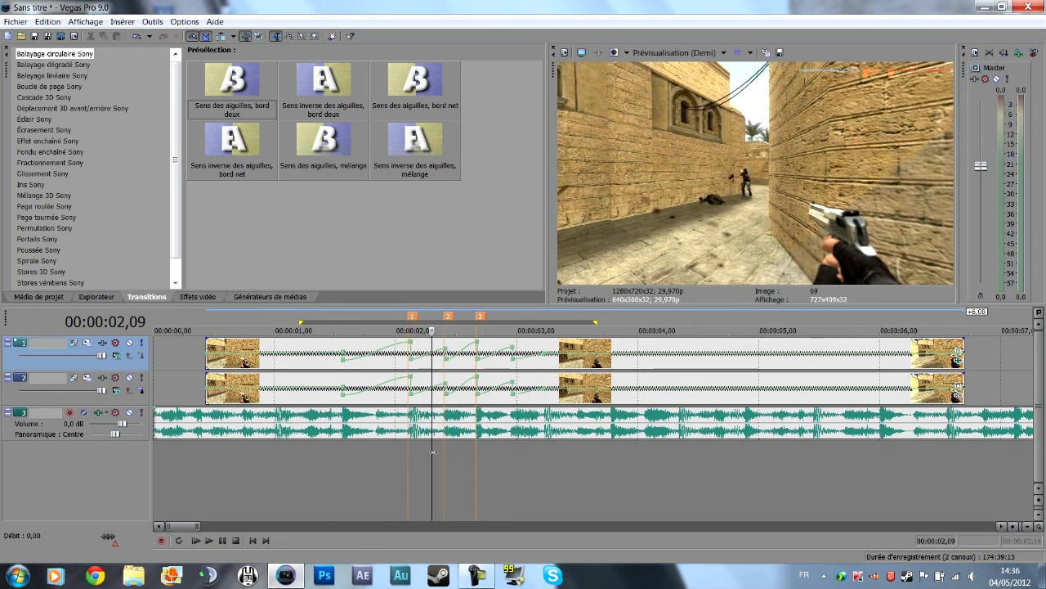
click(395, 458)
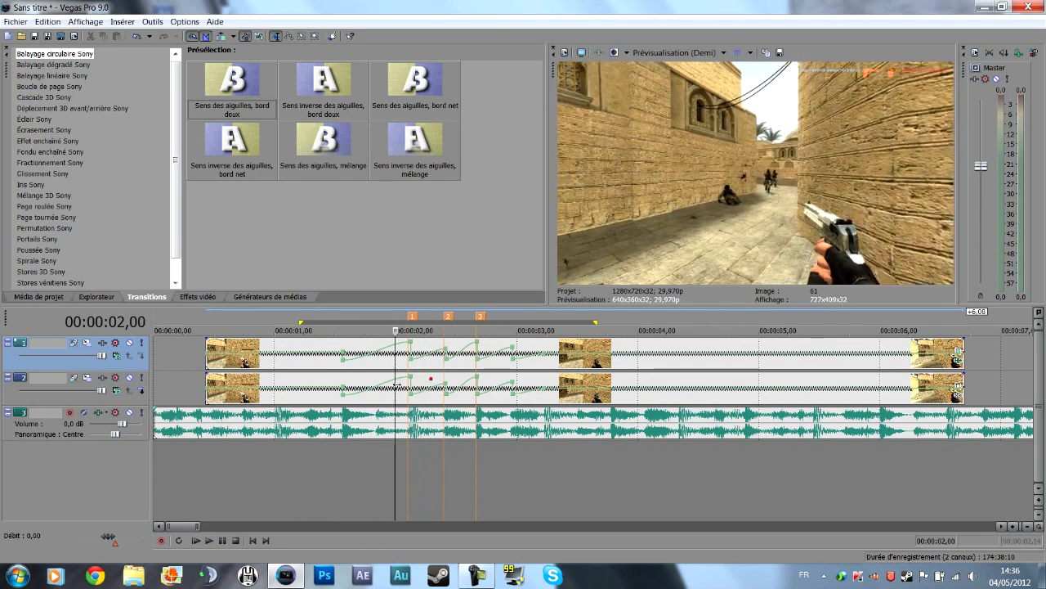
drag(395, 387, 409, 386)
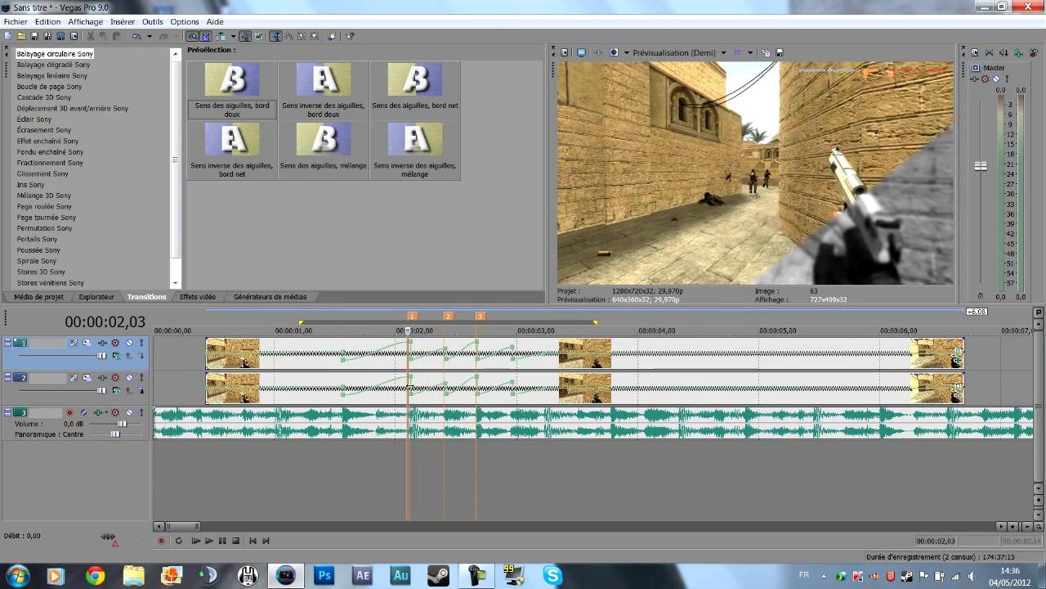
drag(409, 387, 457, 379)
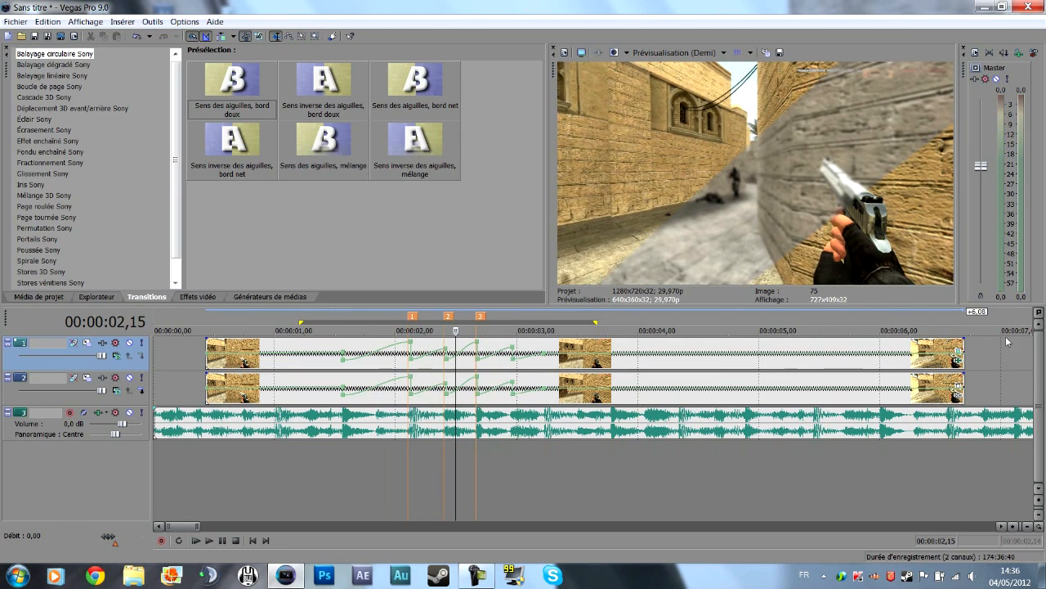
Open the pan/crop window of the second track's clip.
click(957, 385)
drag(186, 114, 447, 178)
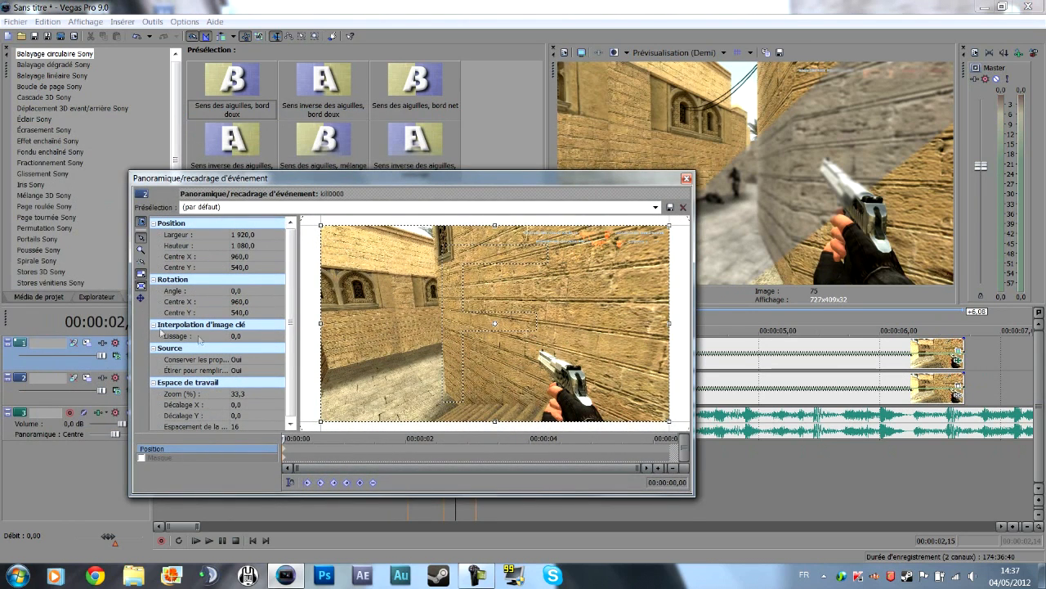
drag(360, 224, 396, 228)
right_click(404, 245)
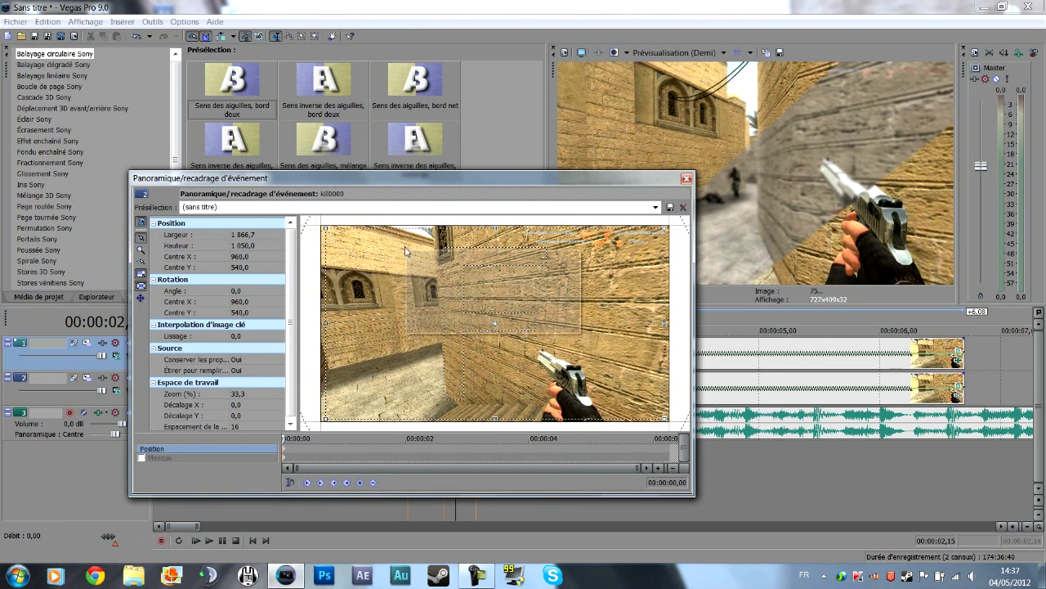
click(413, 255)
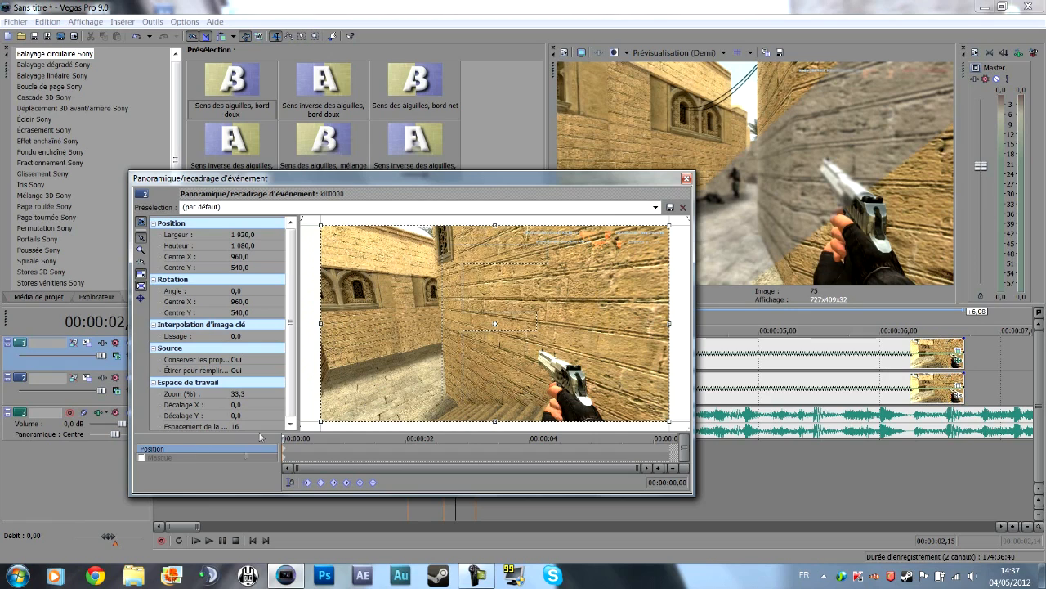
Add a Position keyframe on 00:00:01,20 for the second track's clip, at the first music marker.
drag(287, 438, 319, 439)
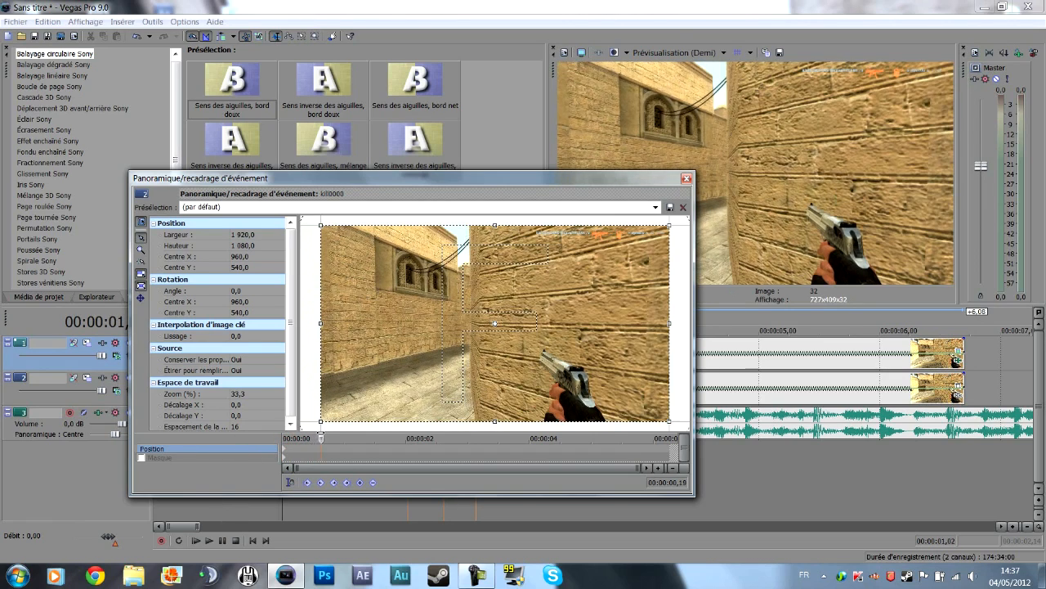
drag(464, 170, 463, 152)
drag(362, 161, 91, 42)
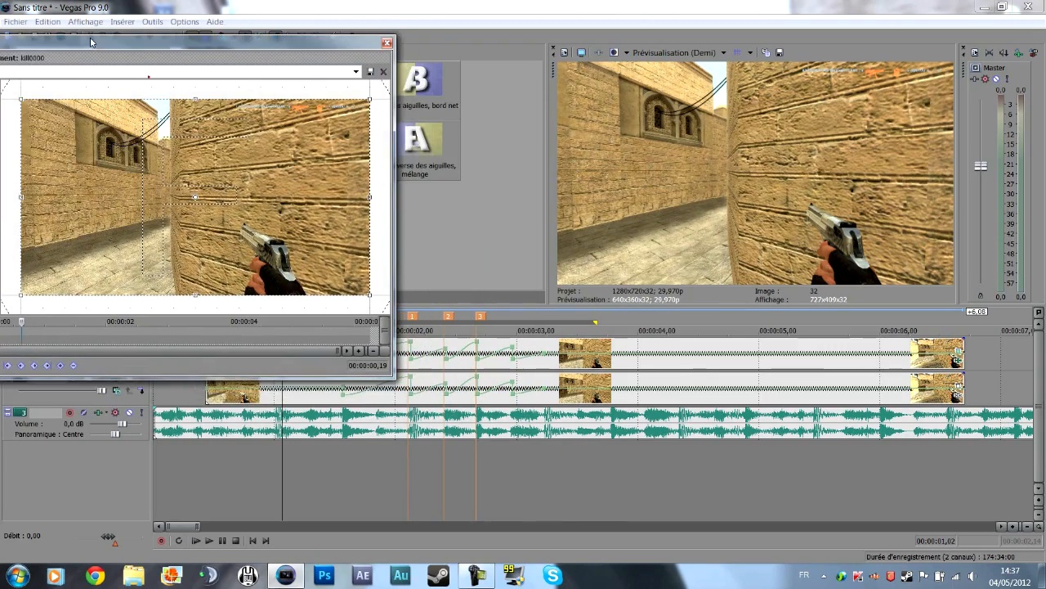
drag(22, 322, 85, 321)
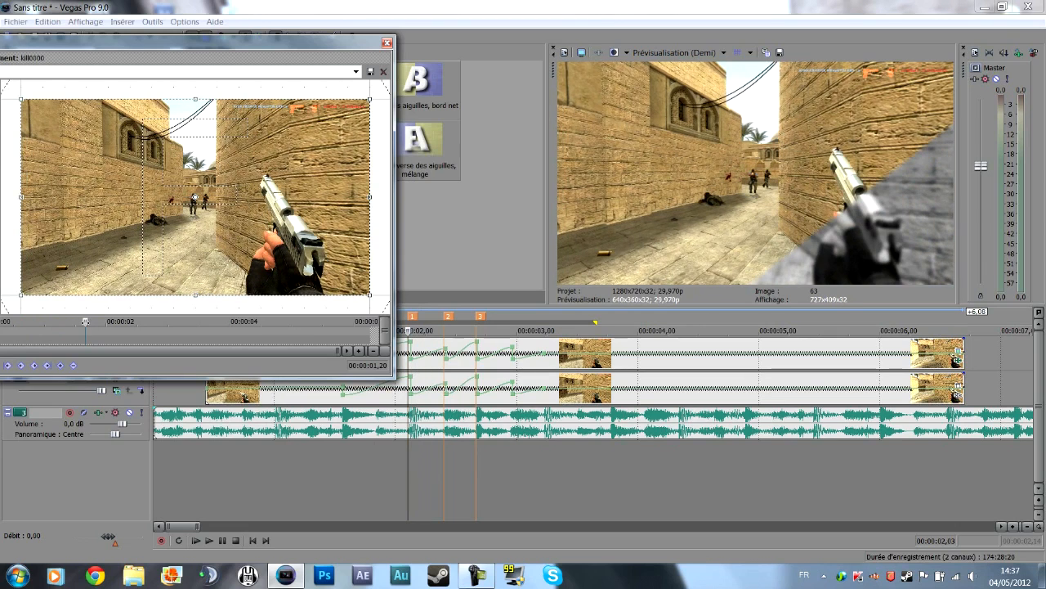
click(62, 366)
Shrink and slightly rotate the crop frame clockwise on 00:00:01,21, and restore the full frame on 00:00:01,29.
scroll(160, 319, up, 3)
drag(181, 321, 187, 322)
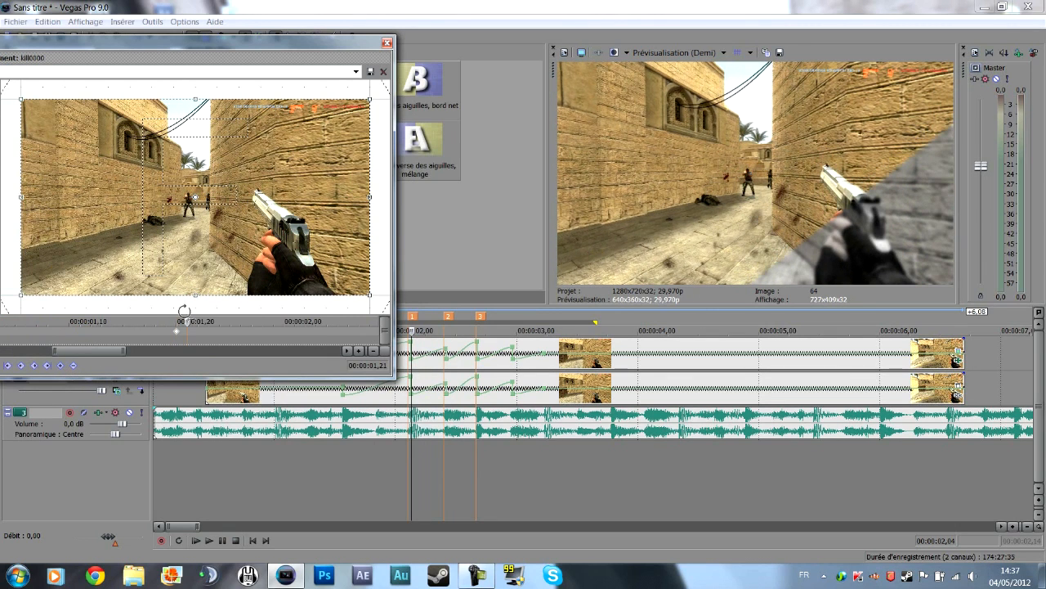
drag(65, 98, 121, 101)
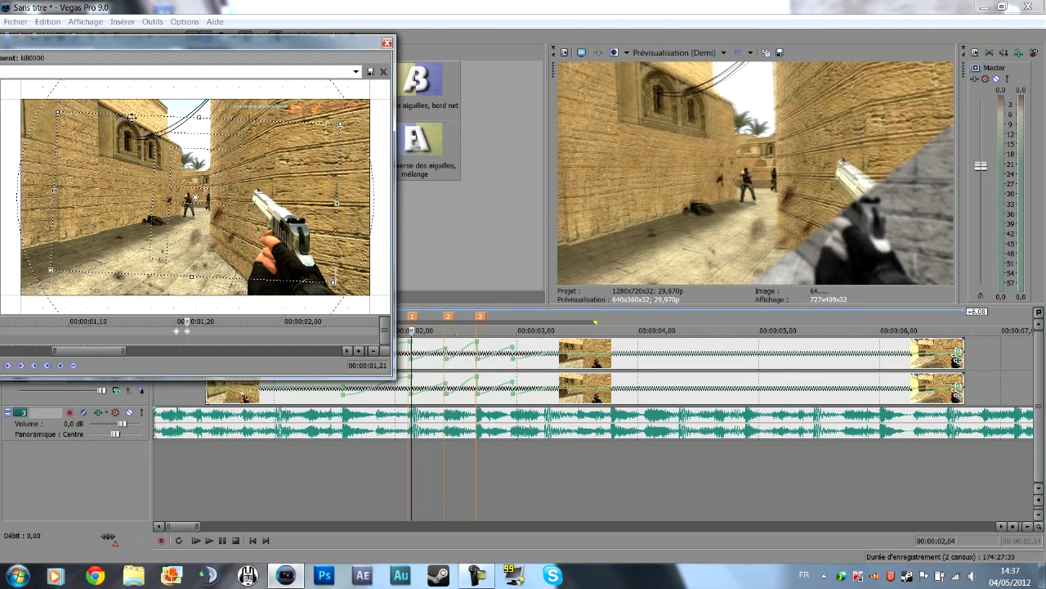
drag(222, 120, 227, 115)
drag(187, 321, 273, 321)
right_click(256, 239)
click(270, 246)
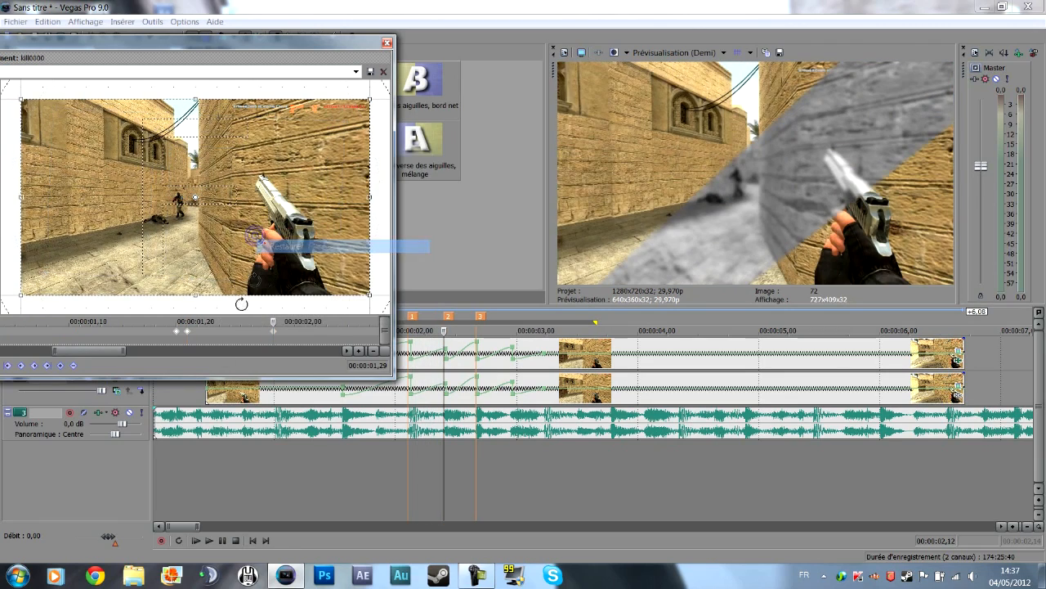
Select the three Position keyframes from 00:00:01,20 to 00:00:01,29 for copying and close the pan/crop window.
click(169, 333)
drag(188, 333, 281, 332)
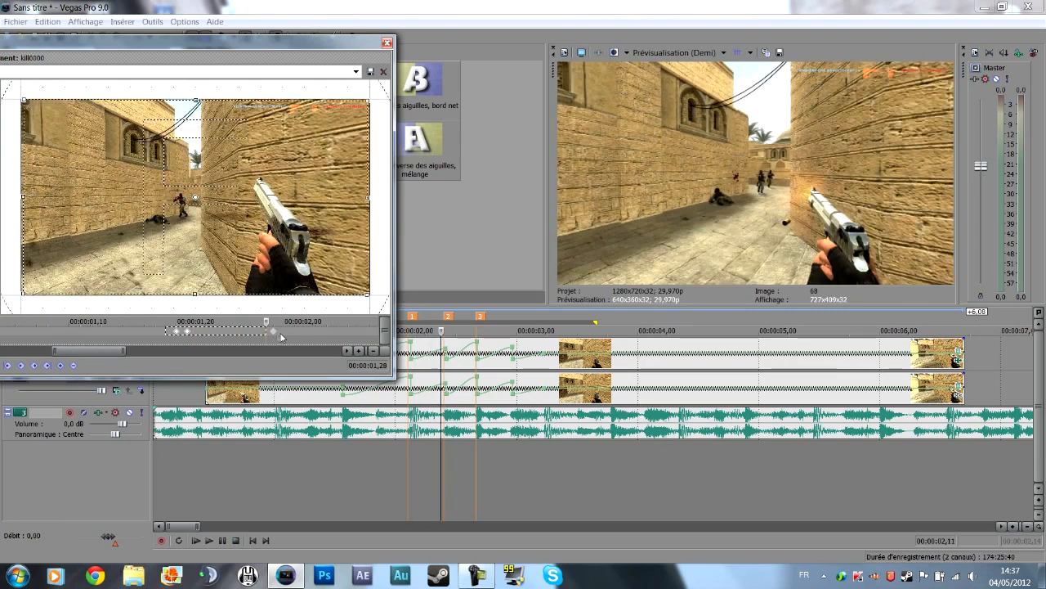
click(386, 43)
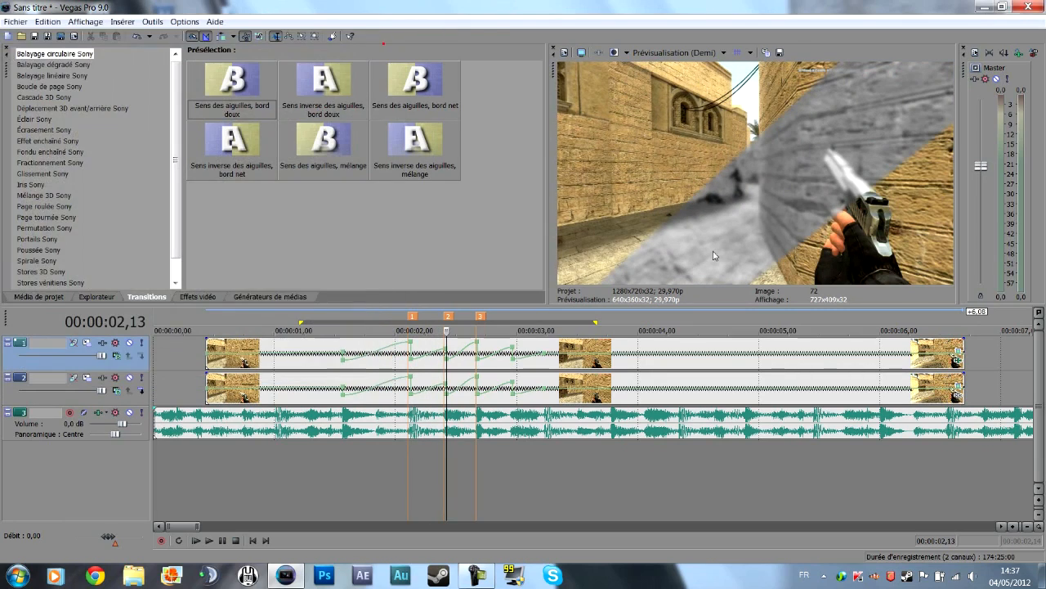
Reproduce the three Position keyframes on the top track's clip from 00:00:01,20 to 00:00:01,29 and close its pan/crop window.
click(959, 352)
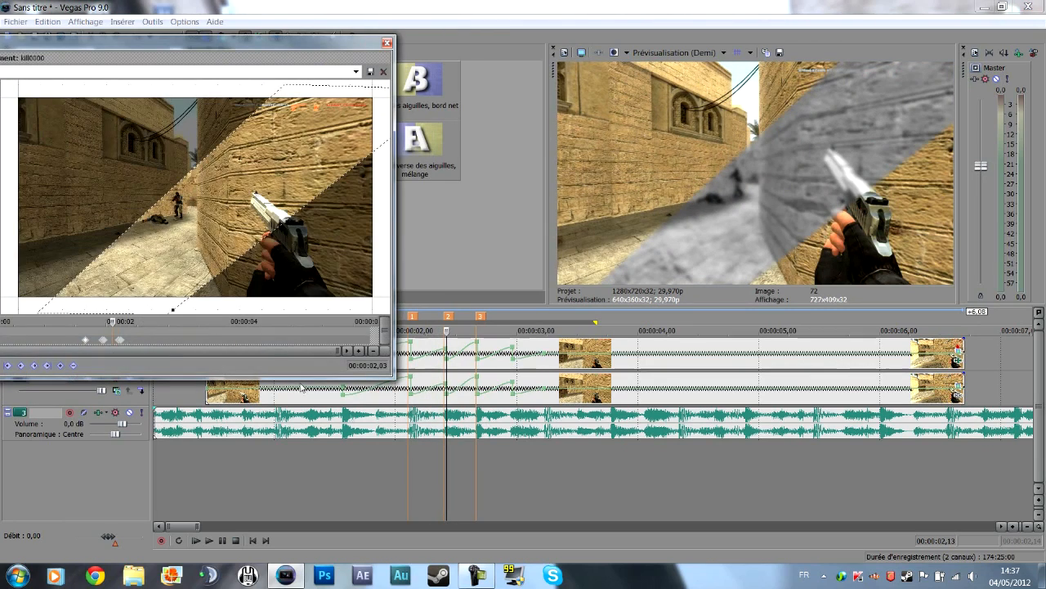
click(85, 321)
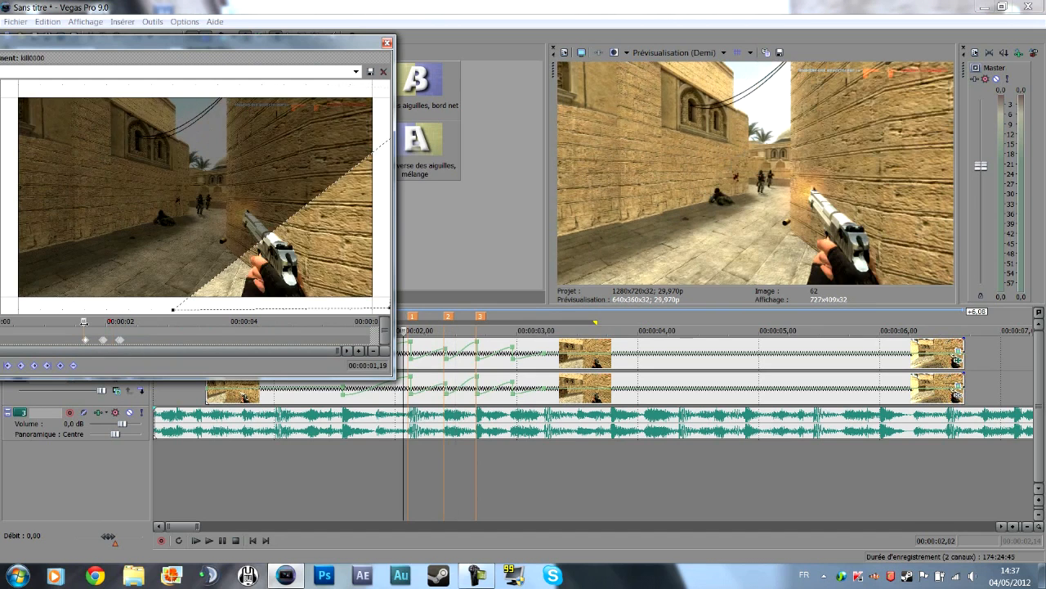
scroll(124, 343, up, 5)
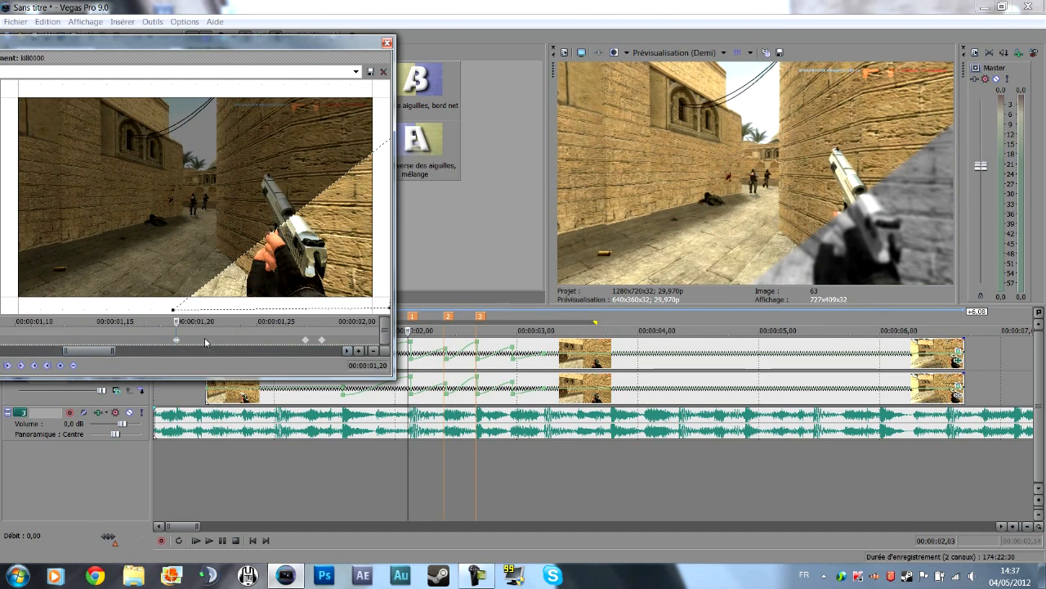
mouse_move(178, 321)
mouse_down()
mouse_move(204, 320)
mouse_move(179, 322)
mouse_up()
click(178, 332)
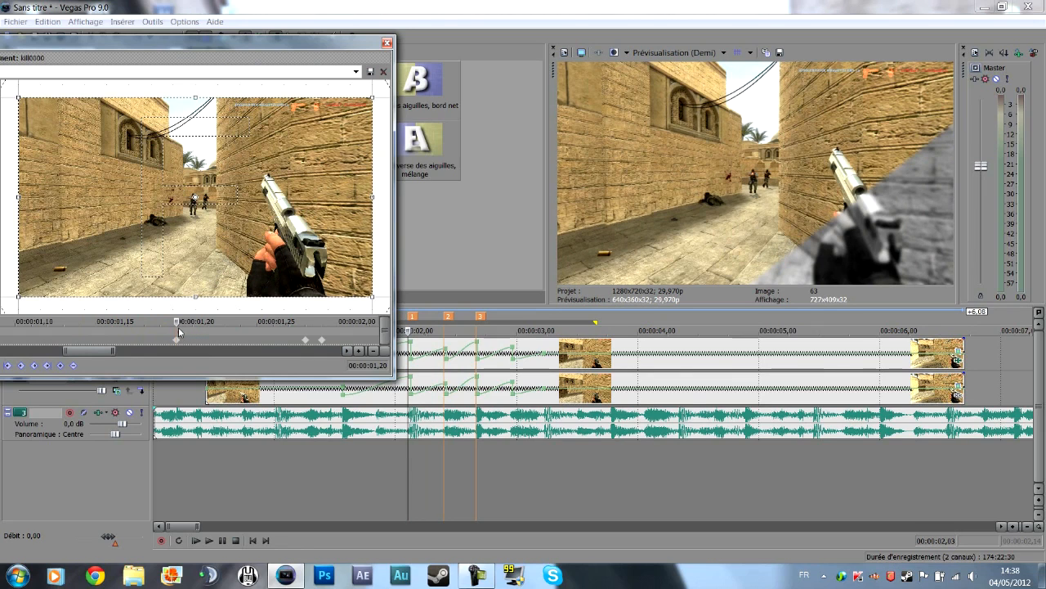
mouse_move(178, 320)
mouse_down()
mouse_move(214, 320)
mouse_move(162, 322)
mouse_move(225, 320)
mouse_move(158, 323)
mouse_move(196, 320)
mouse_move(176, 320)
mouse_up()
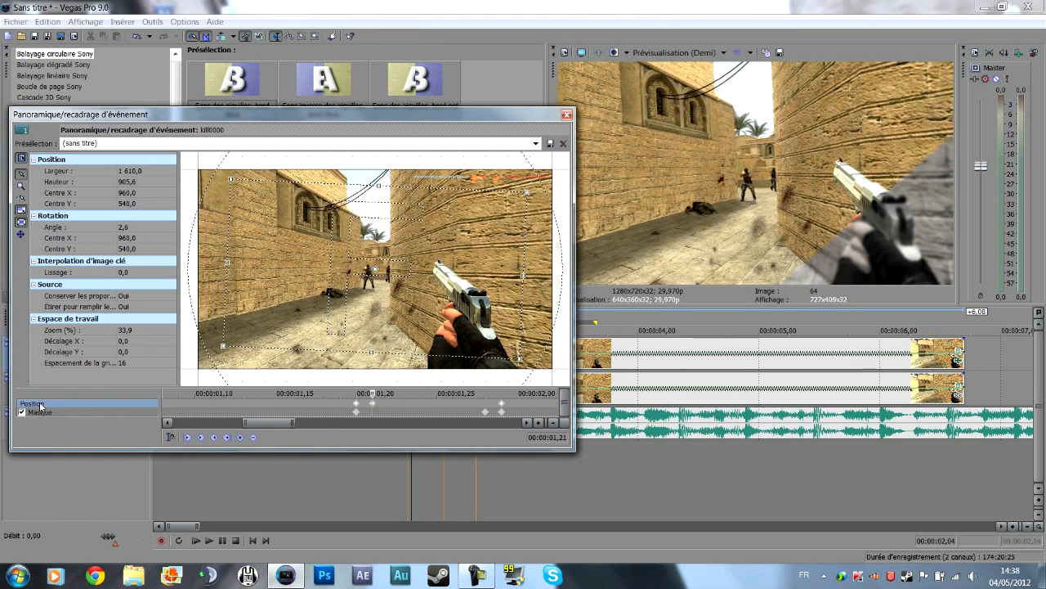
drag(370, 393, 502, 393)
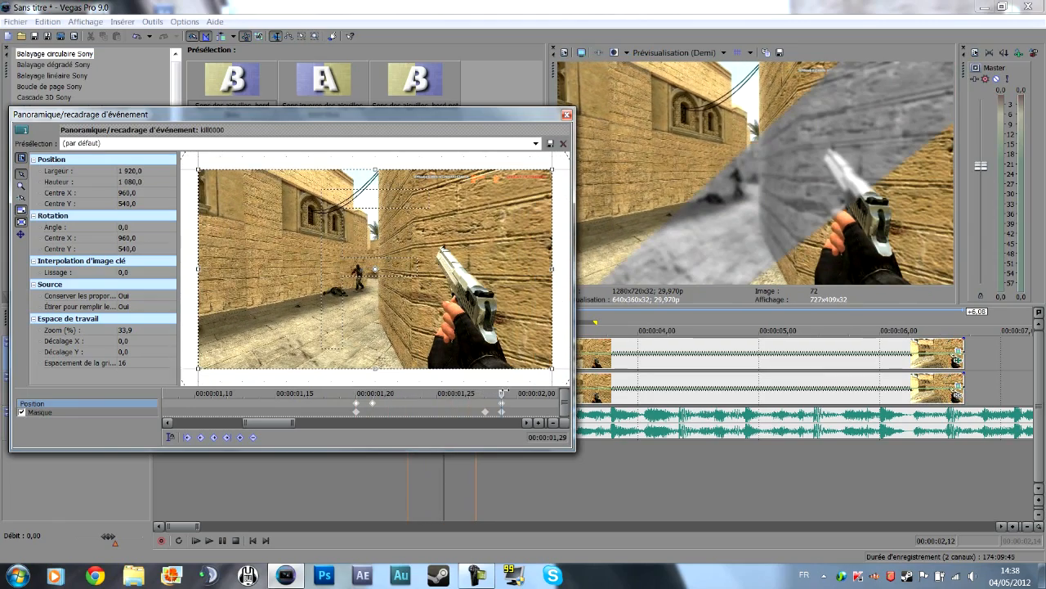
click(566, 115)
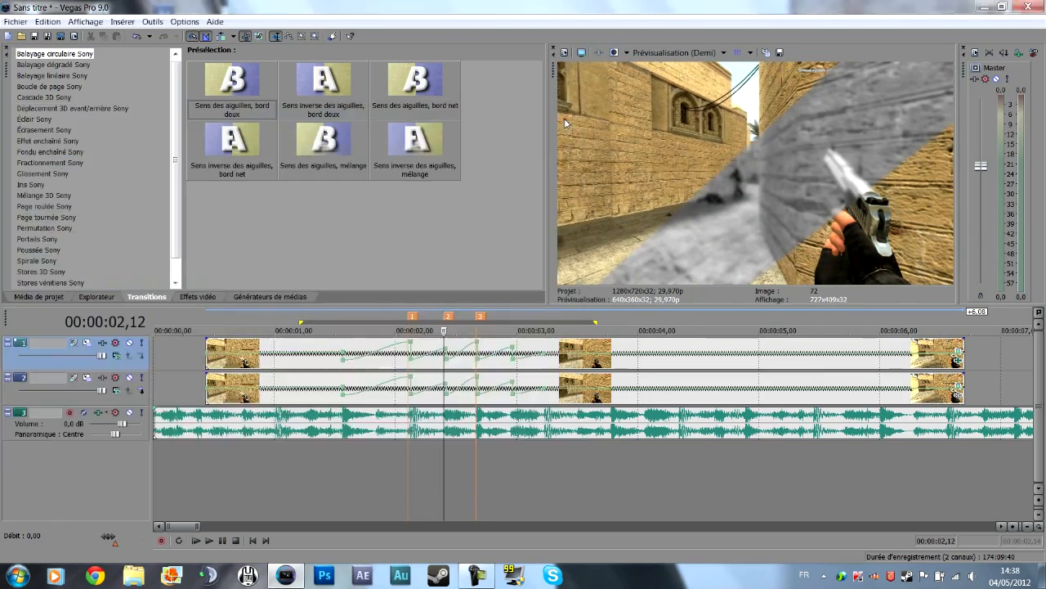